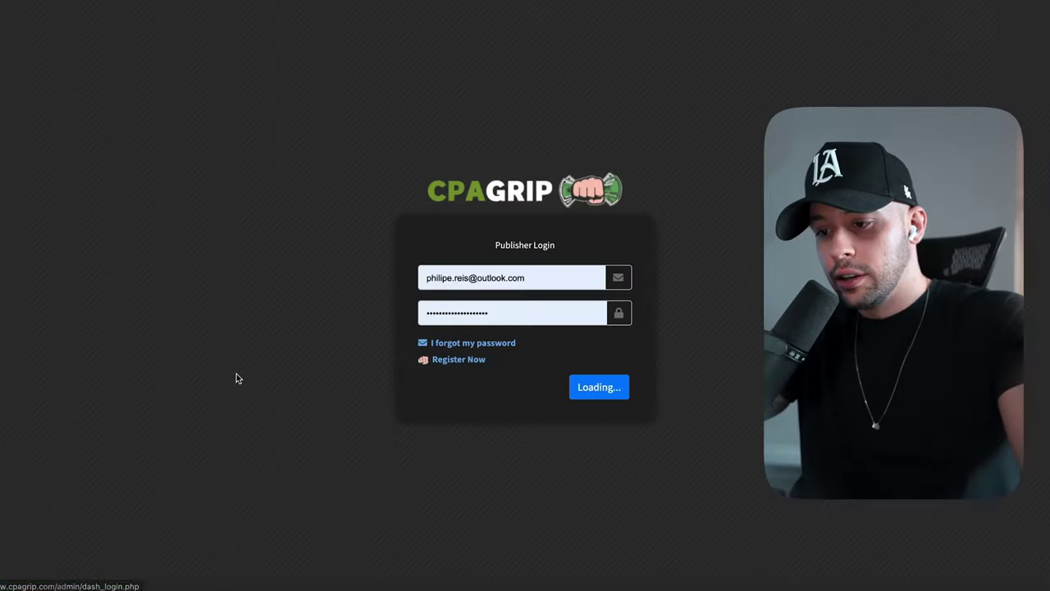
Log in to the publisher account with the prefilled credentials and dismiss the dashboard's account and payment notices.
{"action": "left_click", "coordinate": [592, 386]}
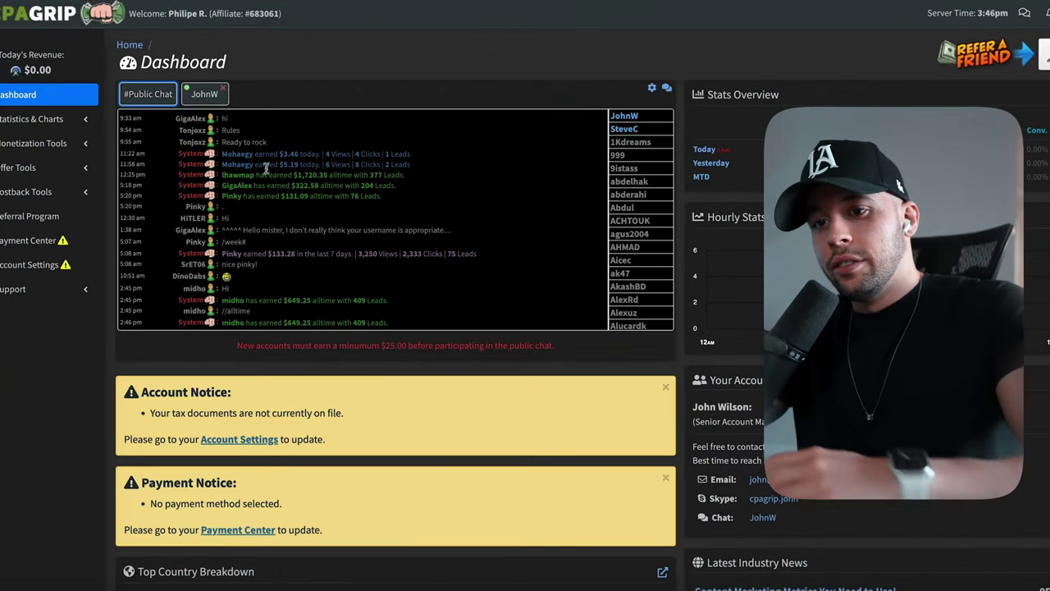
{"action": "left_click", "coordinate": [666, 389]}
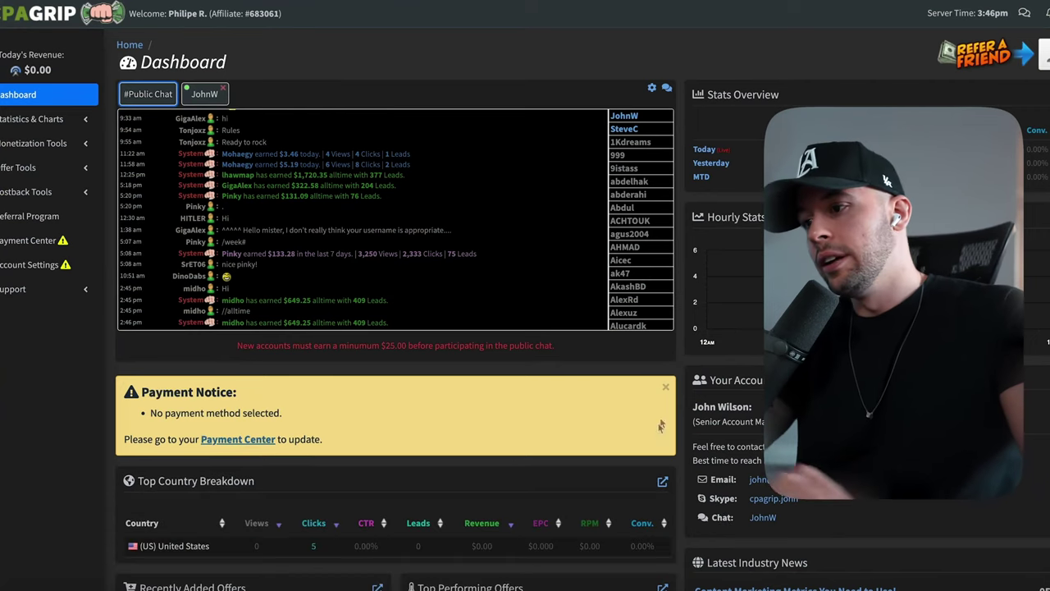
{"action": "left_click", "coordinate": [665, 386]}
Look over the dashboard's offers, public chat and member list, and close the private chat with the account manager.
{"action": "scroll", "coordinate": [368, 158], "scroll_direction": "down", "scroll_amount": 2}
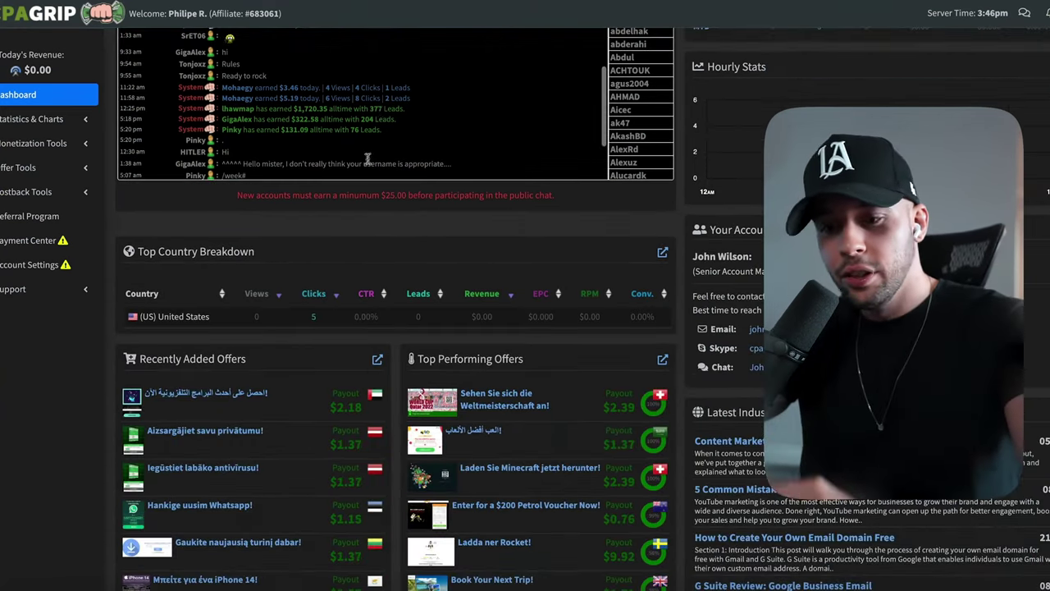
{"action": "scroll", "coordinate": [712, 210], "scroll_direction": "up", "scroll_amount": 2}
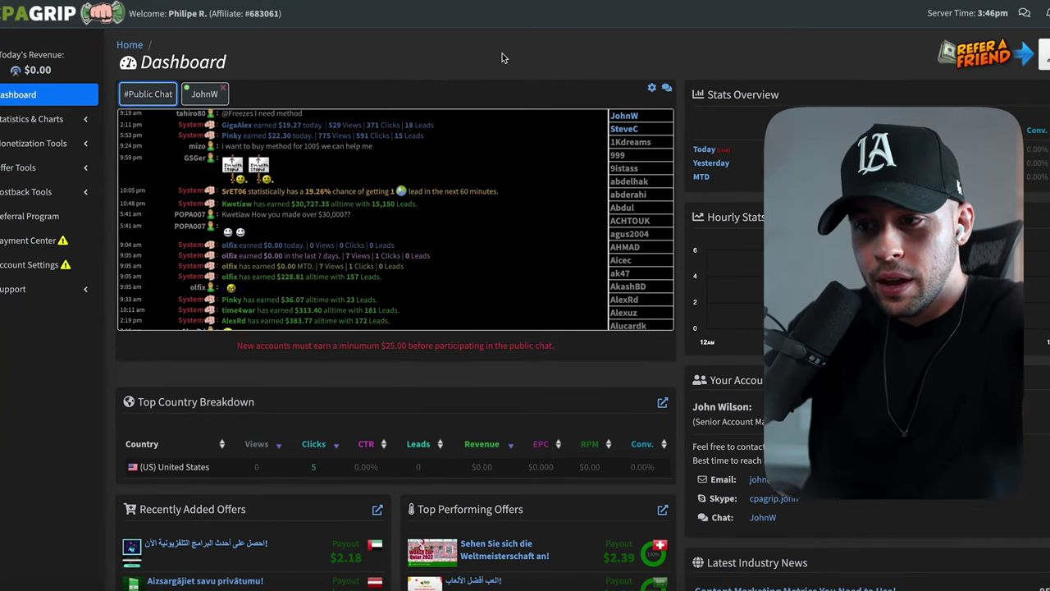
{"action": "scroll", "coordinate": [406, 195], "scroll_direction": "up", "scroll_amount": 3}
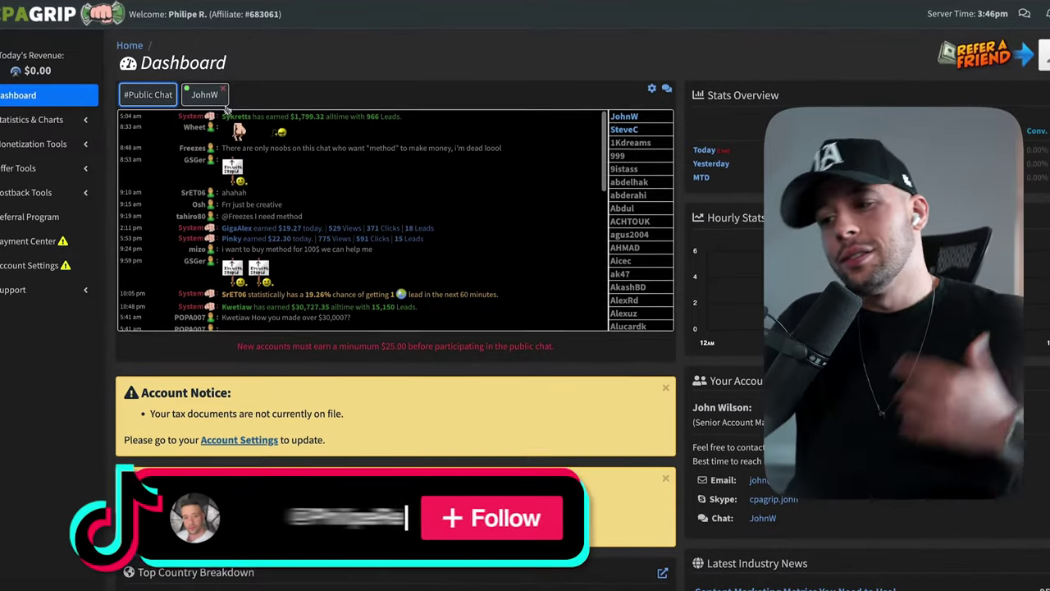
{"action": "left_click", "coordinate": [222, 88]}
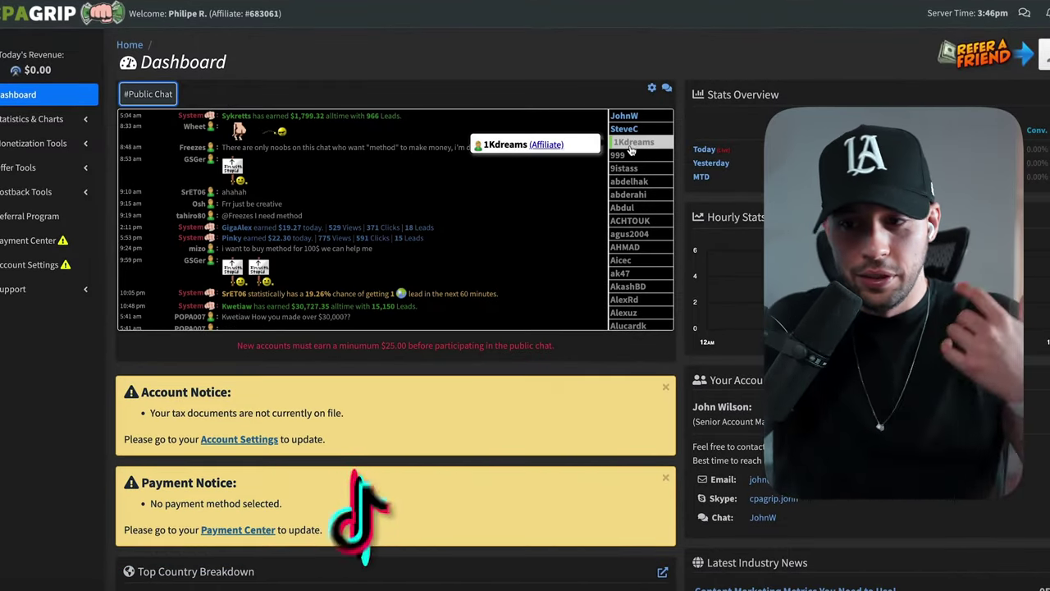
{"action": "mouse_move", "coordinate": [630, 156]}
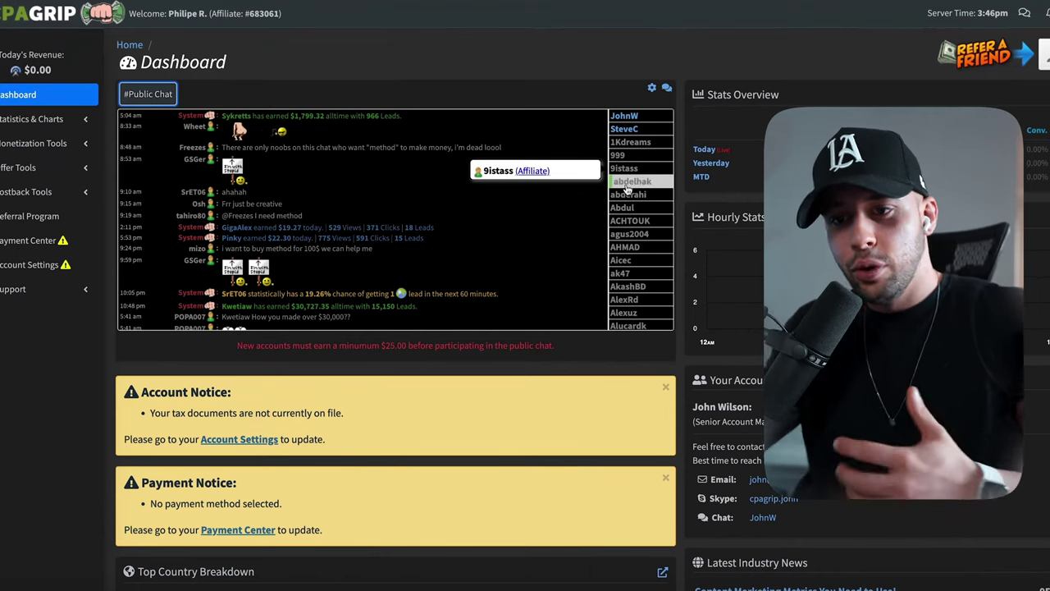
{"action": "mouse_move", "coordinate": [623, 247]}
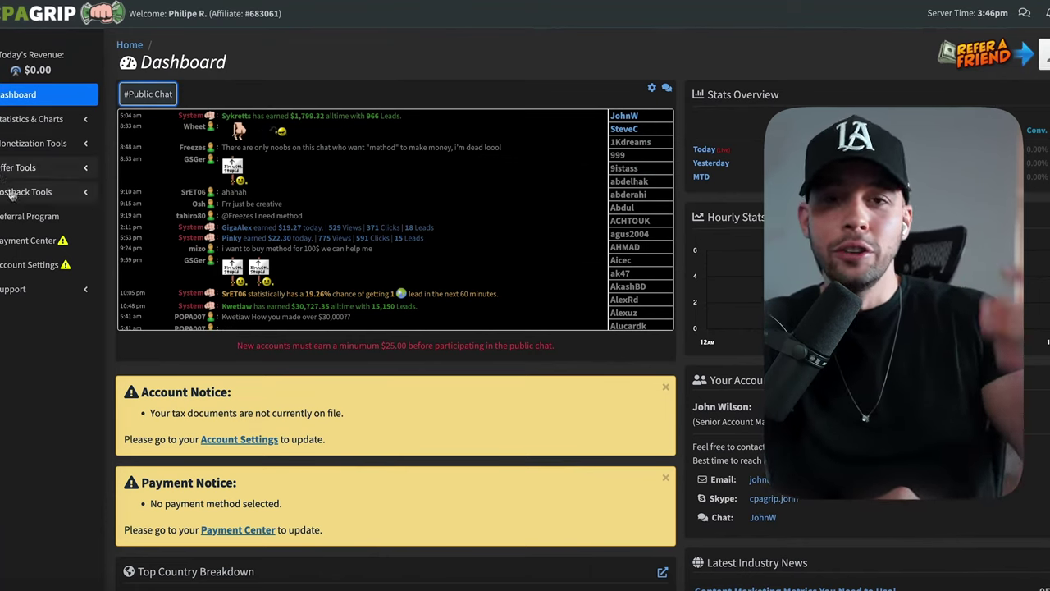
Examine the options offered under Statistics & Charts, Monetization Tools and Offer Tools.
{"action": "left_click", "coordinate": [24, 121]}
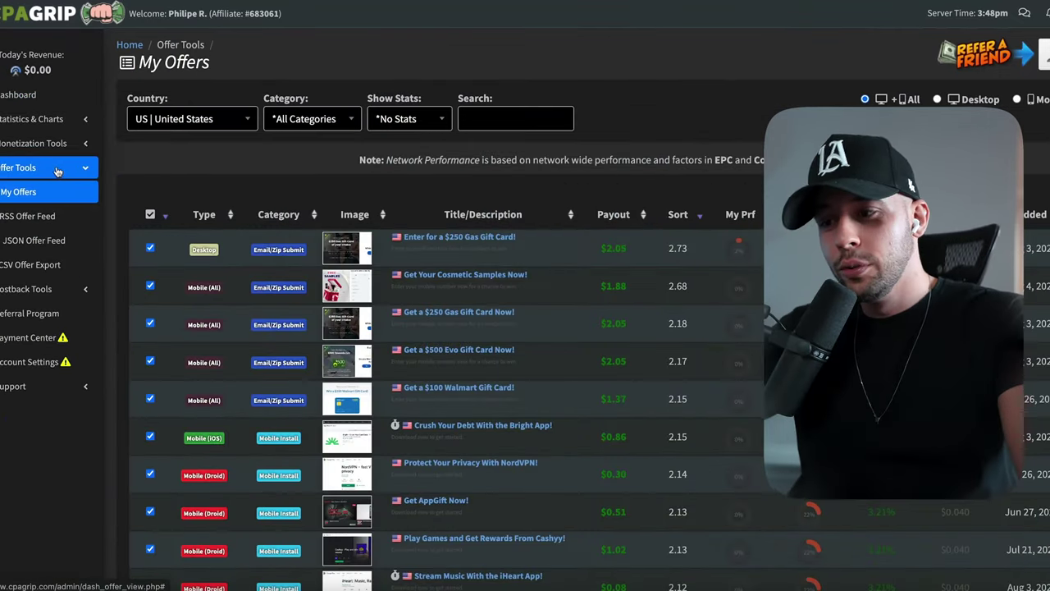
{"action": "left_click", "coordinate": [58, 168]}
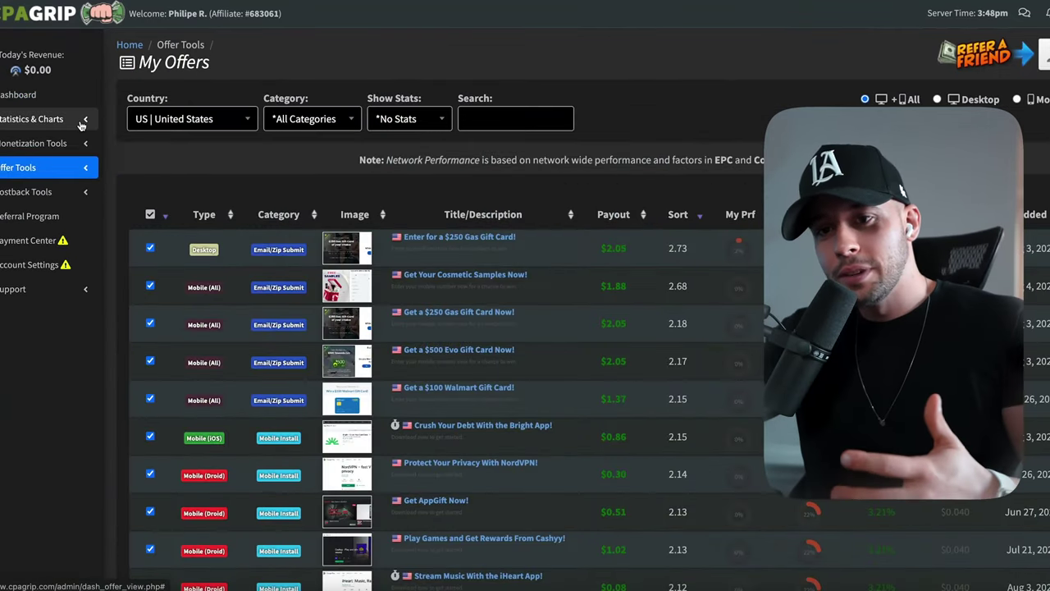
{"action": "left_click", "coordinate": [59, 144]}
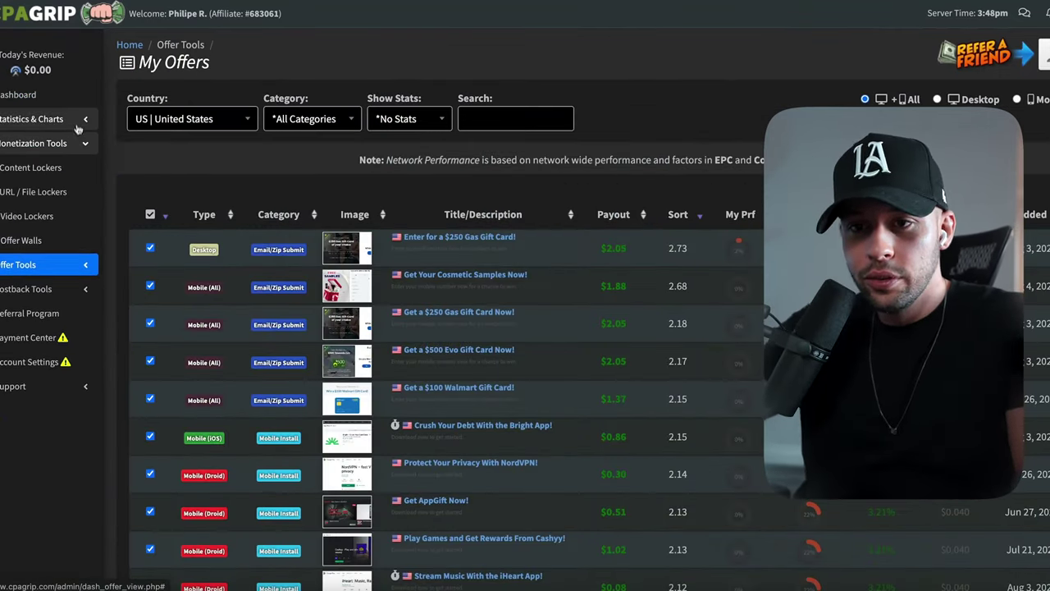
{"action": "left_click", "coordinate": [45, 120]}
{"action": "left_click", "coordinate": [72, 266]}
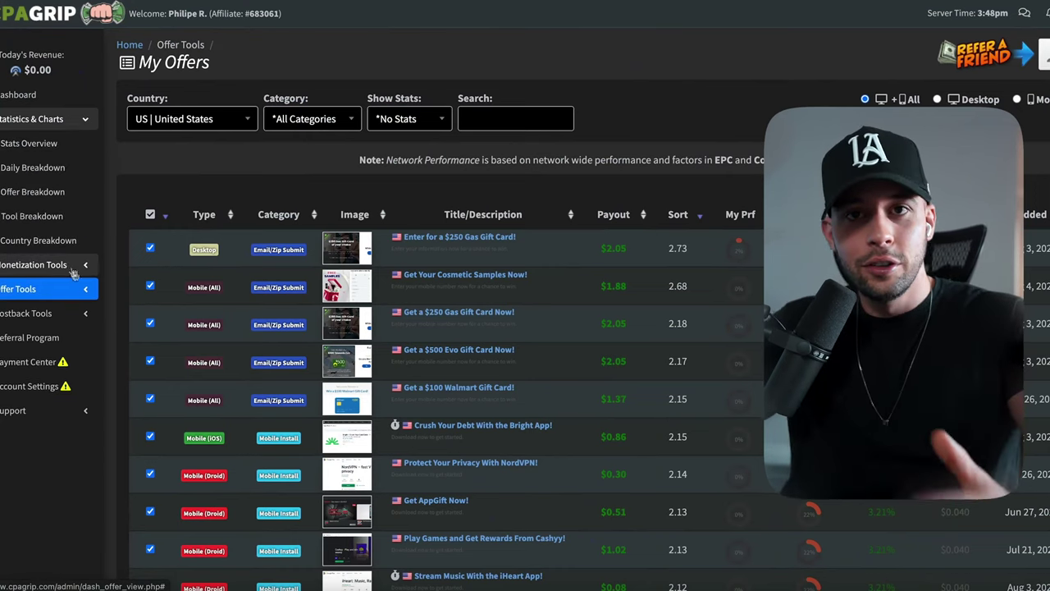
{"action": "left_click", "coordinate": [73, 288]}
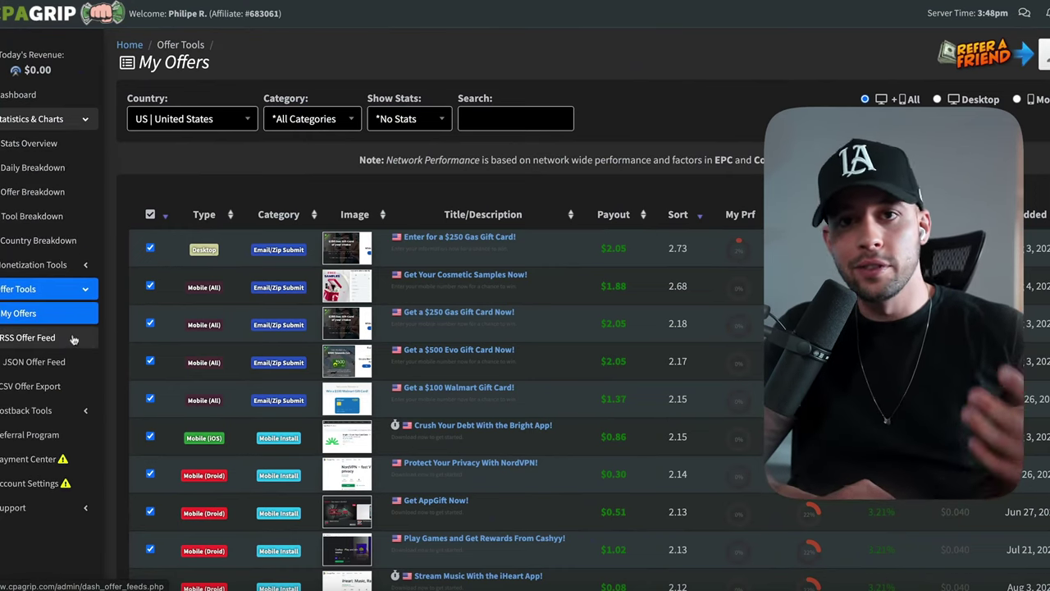
{"action": "left_click", "coordinate": [84, 121]}
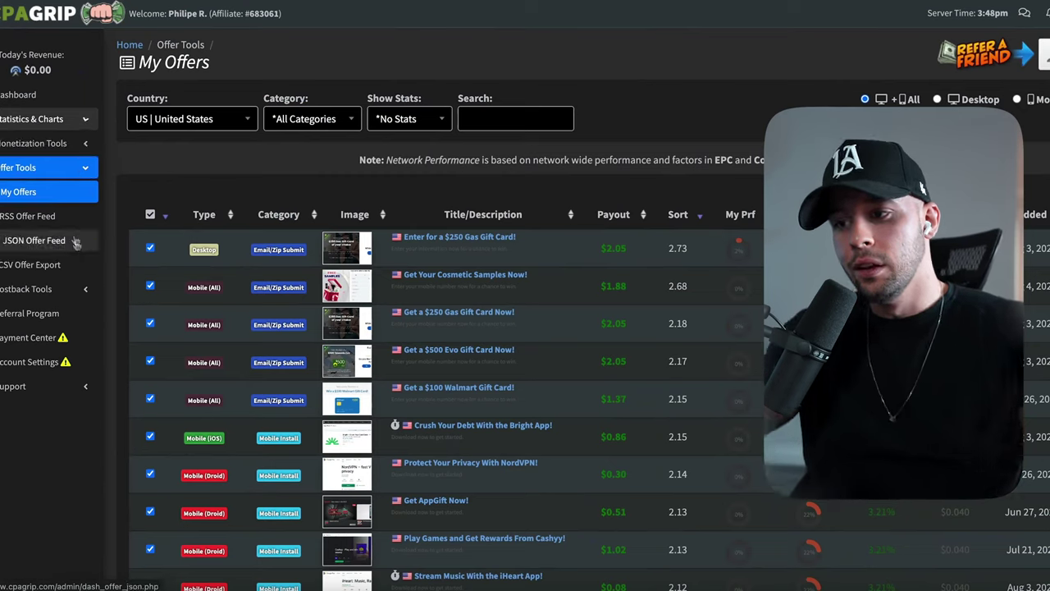
{"action": "left_click", "coordinate": [89, 168]}
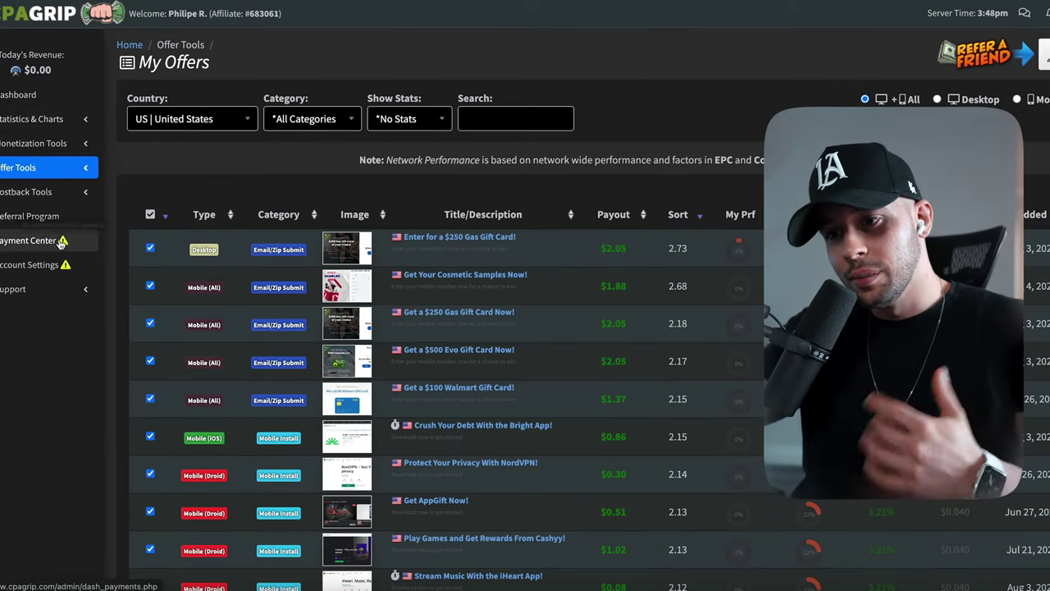
Return to the dashboard, then view the Offer Walls, Global Postback and Payment Center pages.
{"action": "left_click", "coordinate": [16, 95]}
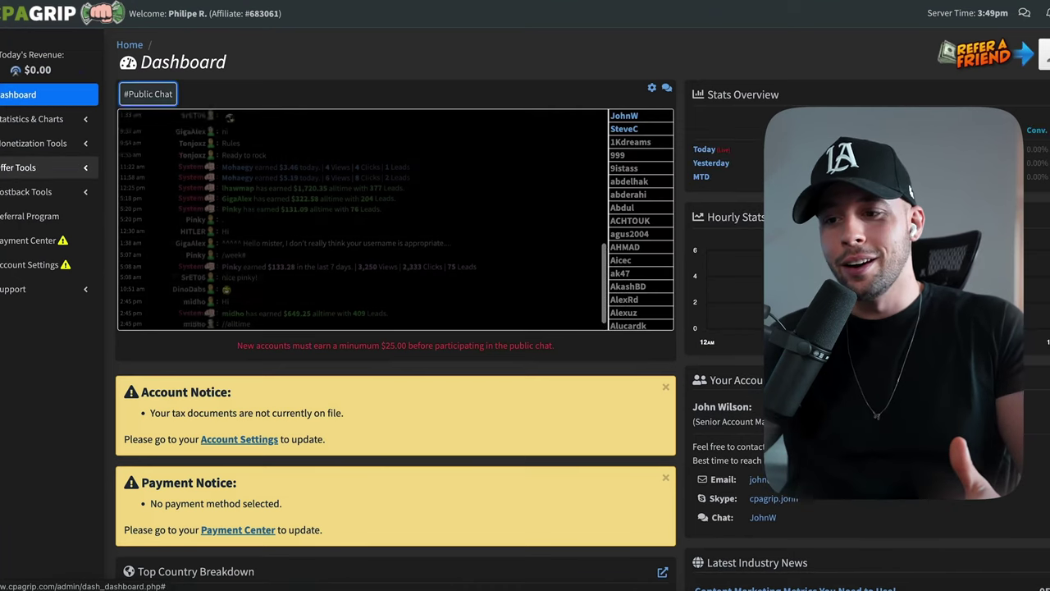
{"action": "left_click", "coordinate": [37, 144]}
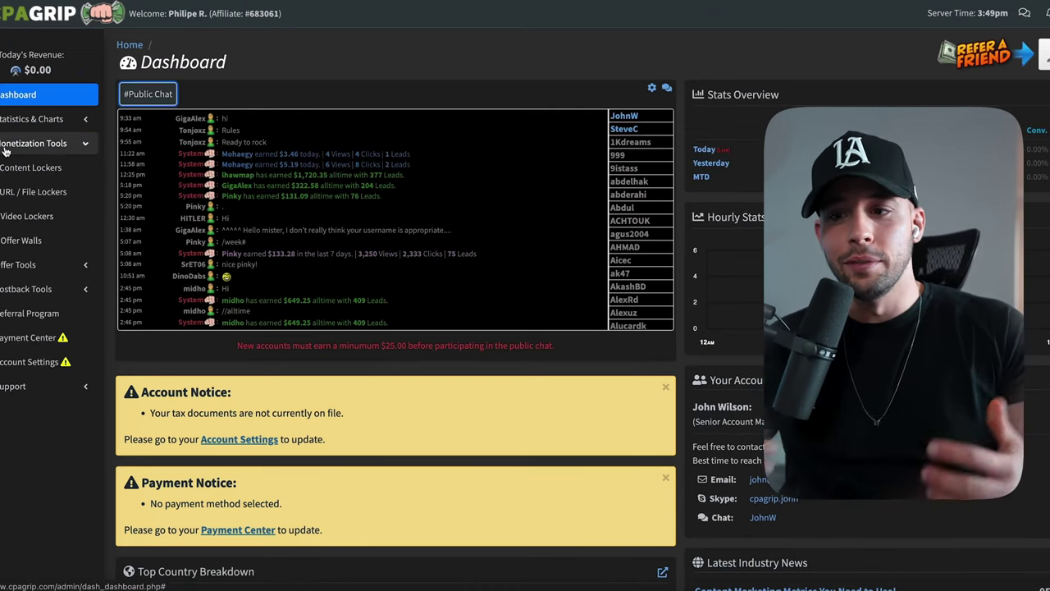
{"action": "left_click", "coordinate": [59, 241]}
{"action": "left_click", "coordinate": [25, 143]}
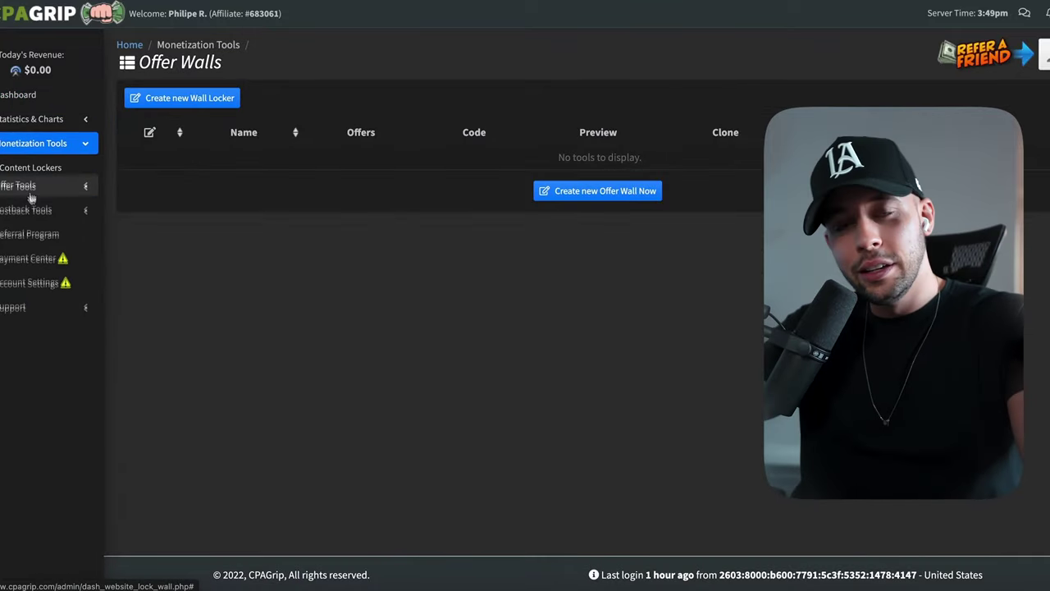
{"action": "left_click", "coordinate": [17, 169]}
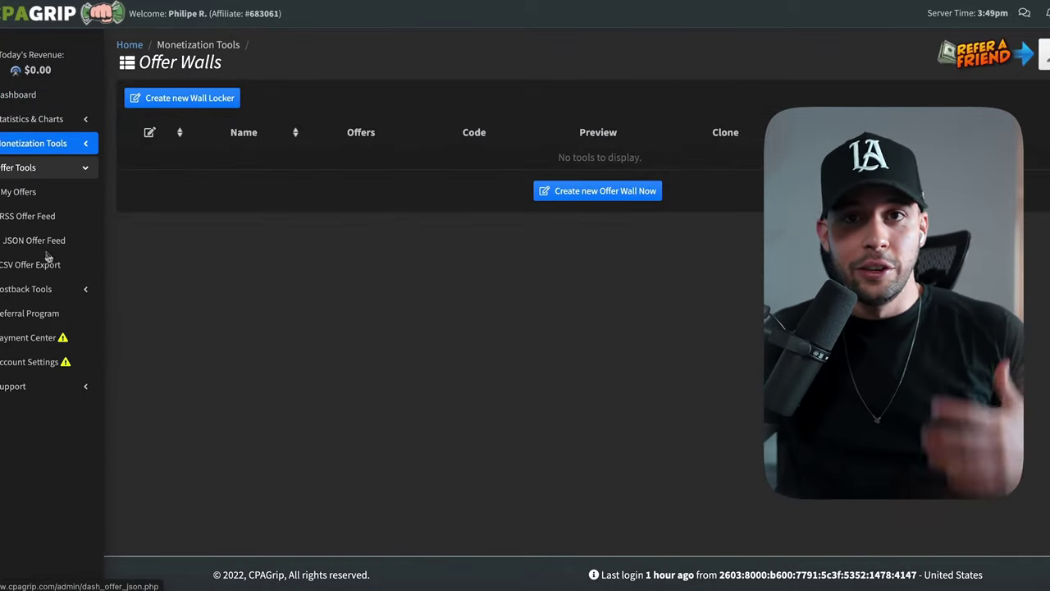
{"action": "left_click", "coordinate": [31, 289]}
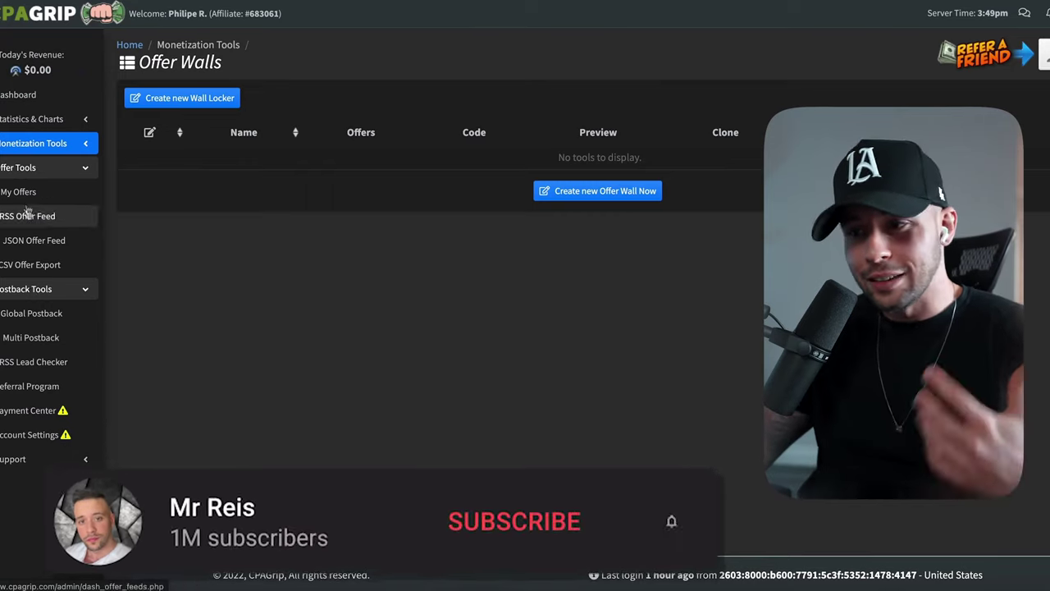
{"action": "left_click", "coordinate": [22, 217]}
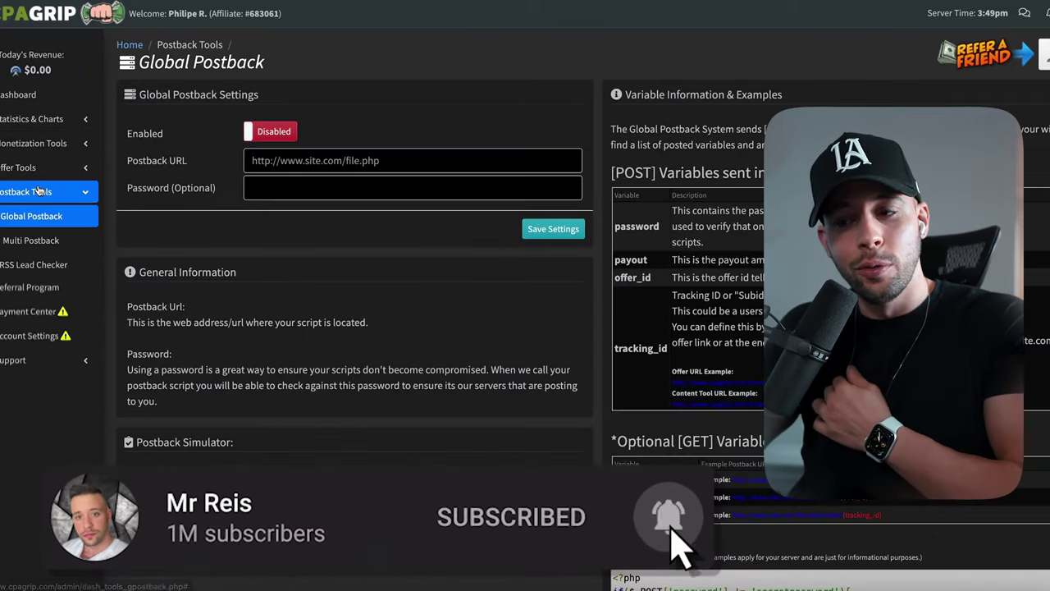
{"action": "left_click", "coordinate": [32, 244]}
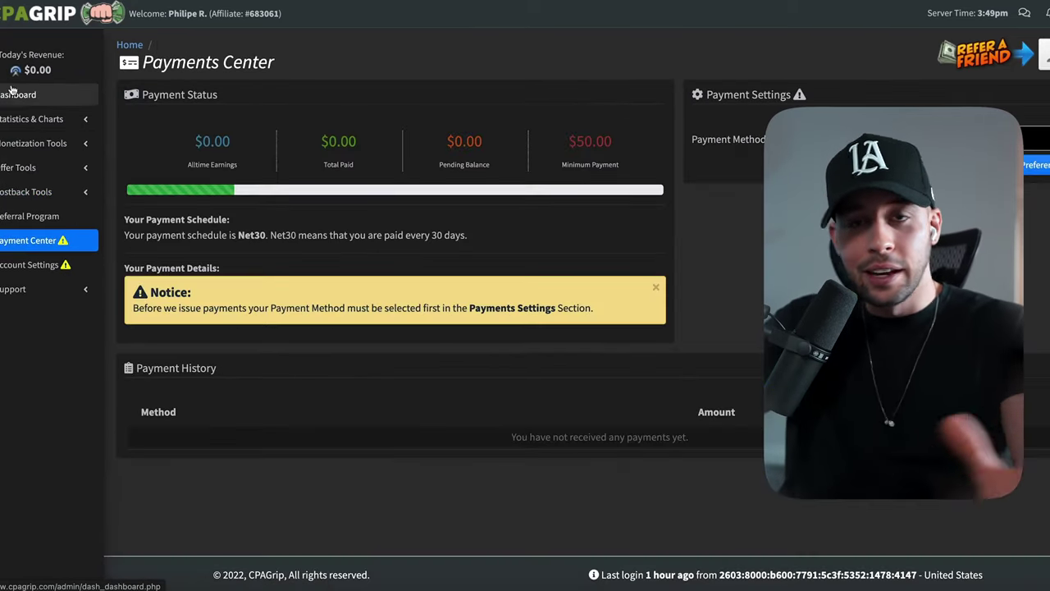
Go back to the dashboard and review its country breakdown, recently added offers and top performing offers.
{"action": "left_click", "coordinate": [10, 96]}
{"action": "scroll", "coordinate": [207, 316], "scroll_direction": "down", "scroll_amount": 6}
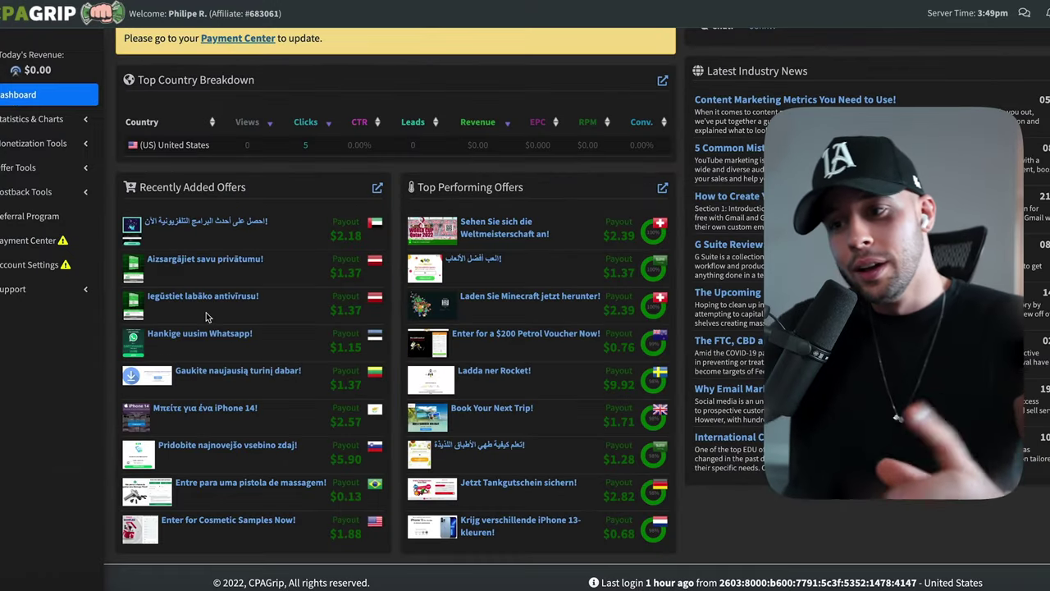
{"action": "left_click", "coordinate": [143, 116]}
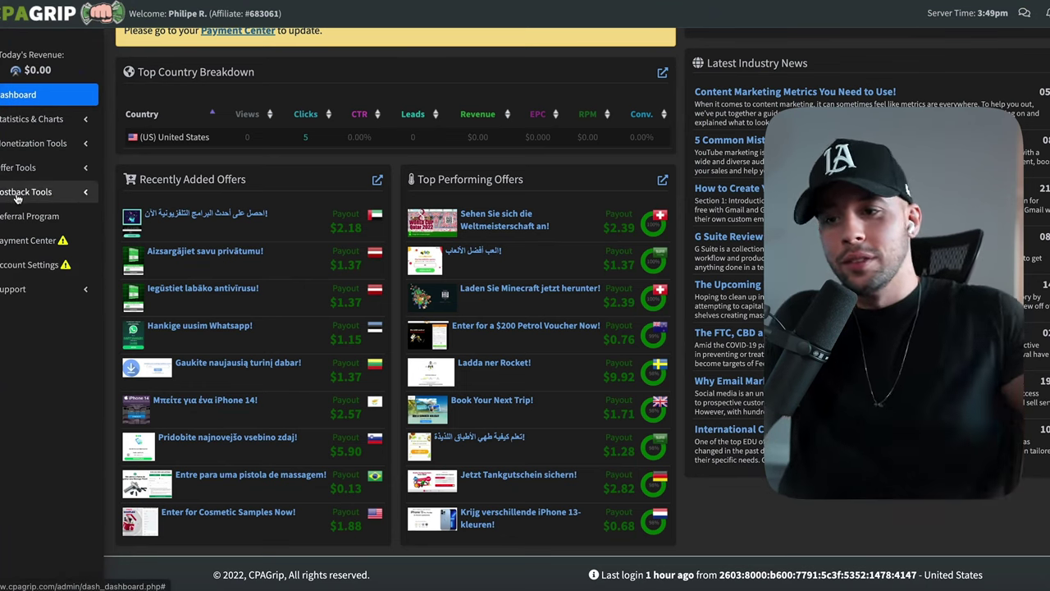
Open My Offers for the United States and sort the offers by payout, highest first.
{"action": "left_click", "coordinate": [18, 167]}
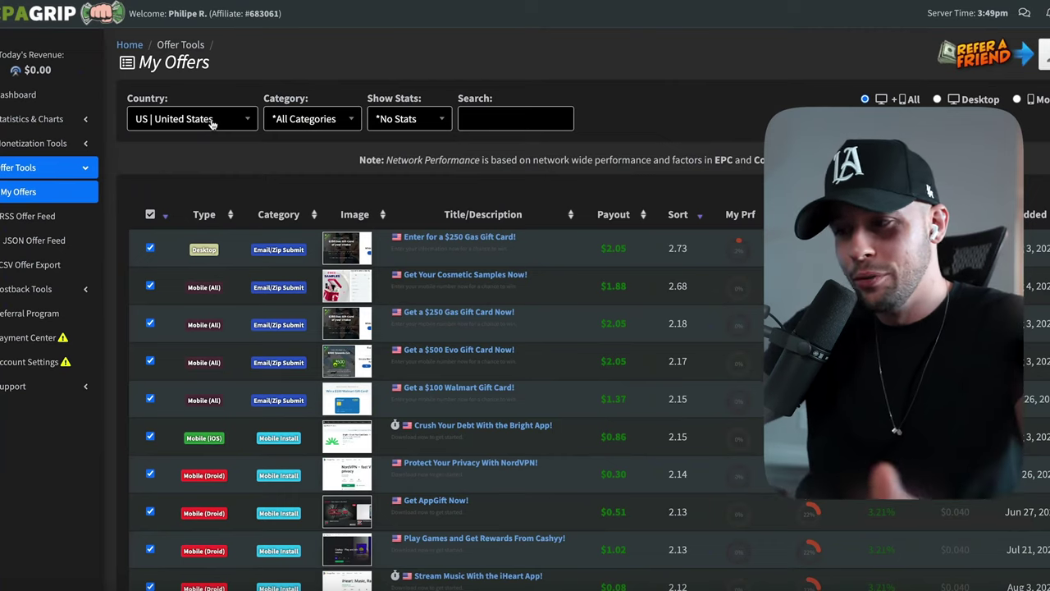
{"action": "scroll", "coordinate": [211, 121], "scroll_direction": "down", "scroll_amount": 3}
{"action": "left_click", "coordinate": [617, 97]}
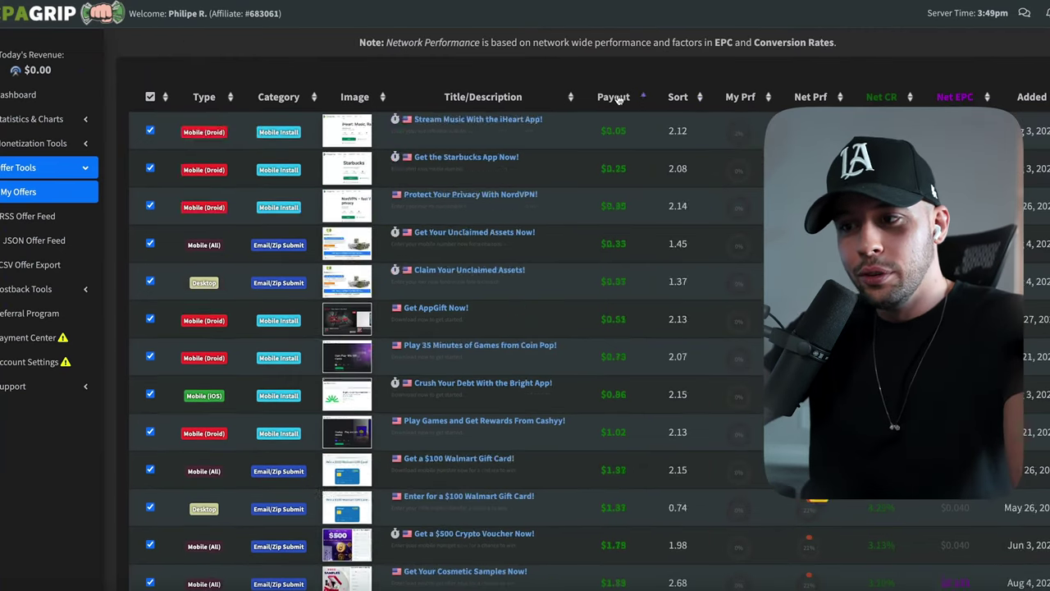
{"action": "left_click", "coordinate": [617, 97]}
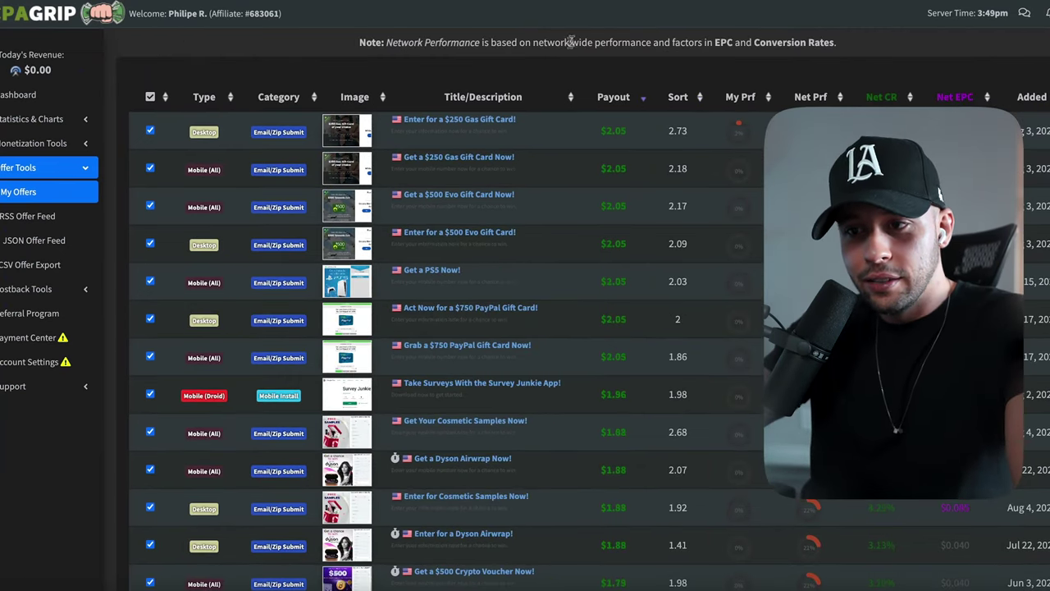
Browse the highest-paying offers and open the details of the "Get a PS5 Now!" offer.
{"action": "scroll", "coordinate": [416, 122], "scroll_direction": "down", "scroll_amount": 1}
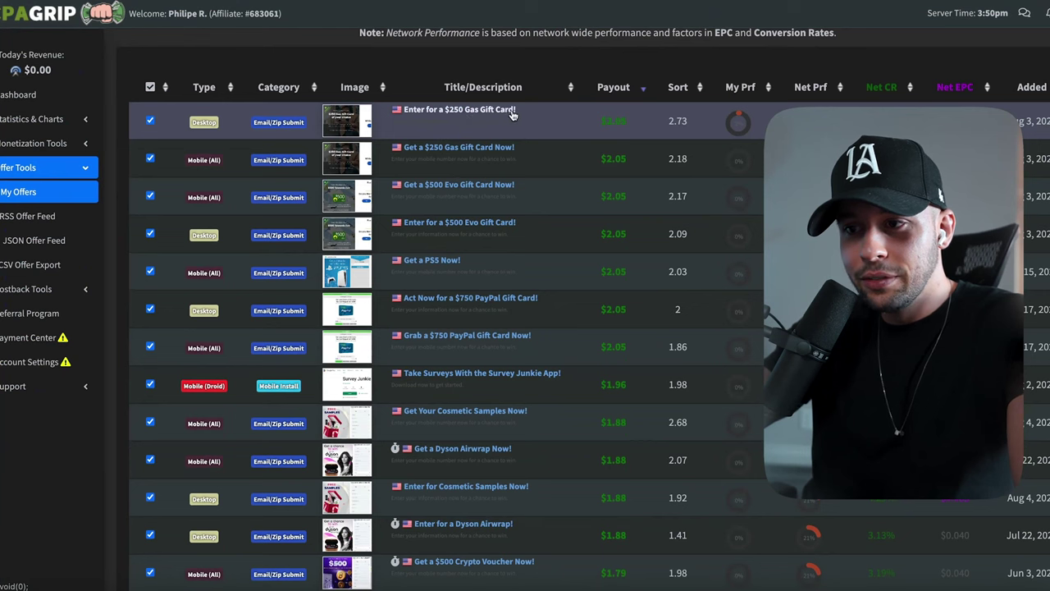
{"action": "scroll", "coordinate": [518, 113], "scroll_direction": "down", "scroll_amount": 3}
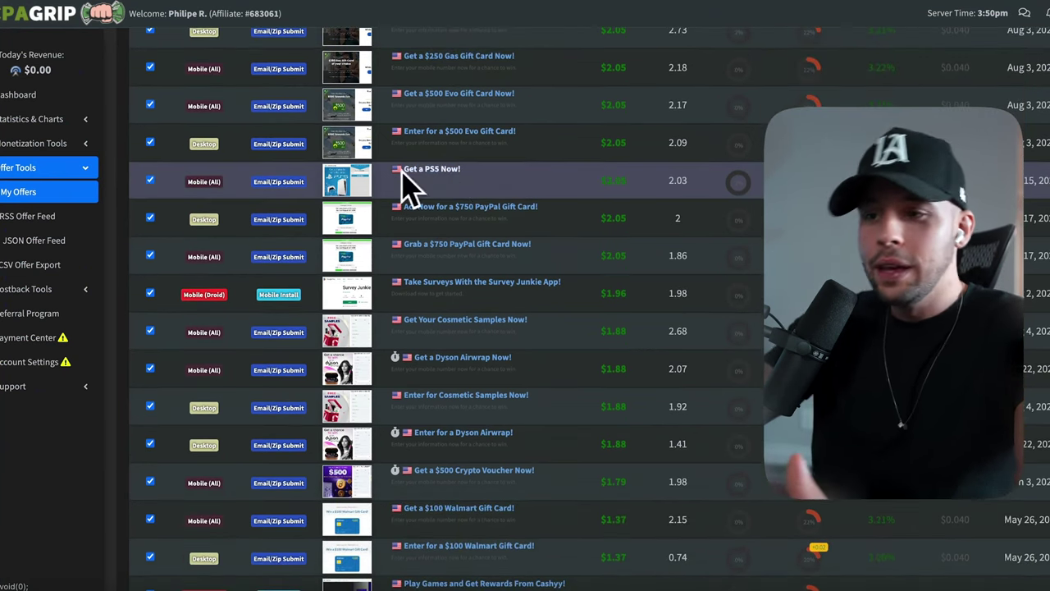
{"action": "scroll", "coordinate": [401, 174], "scroll_direction": "up", "scroll_amount": 5}
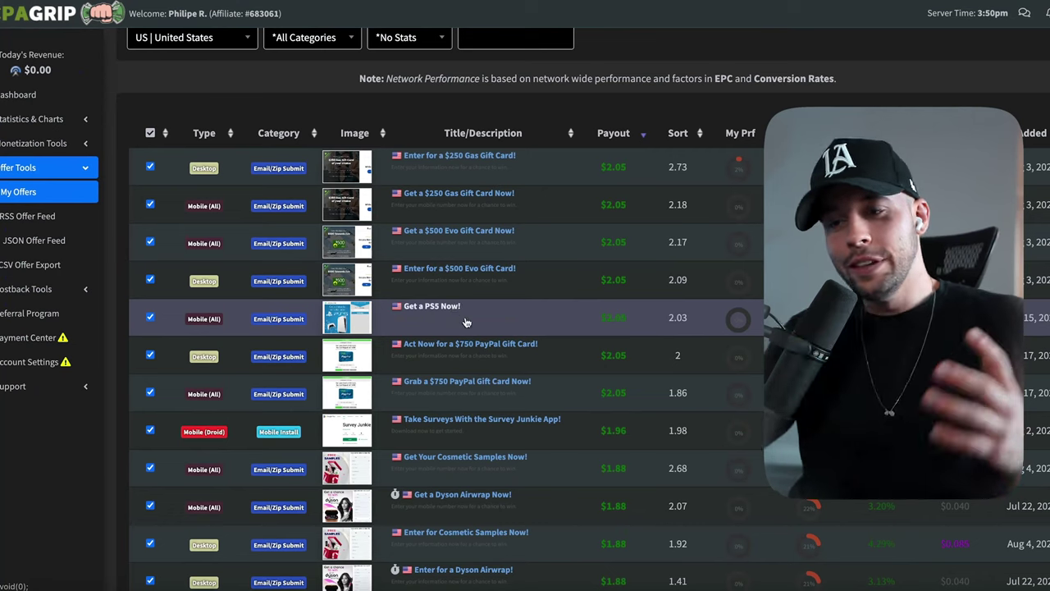
{"action": "left_click", "coordinate": [420, 307]}
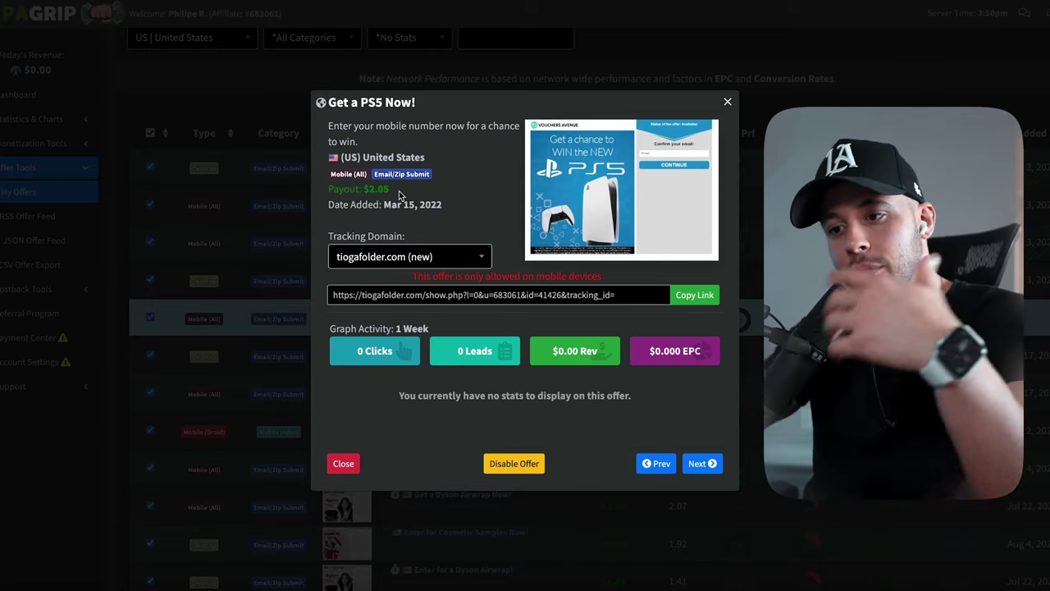
Set the tracking domain of the "Get a PS5 Now!" offer to morofiles.com.
{"action": "scroll", "coordinate": [399, 194], "scroll_direction": "down", "scroll_amount": 6}
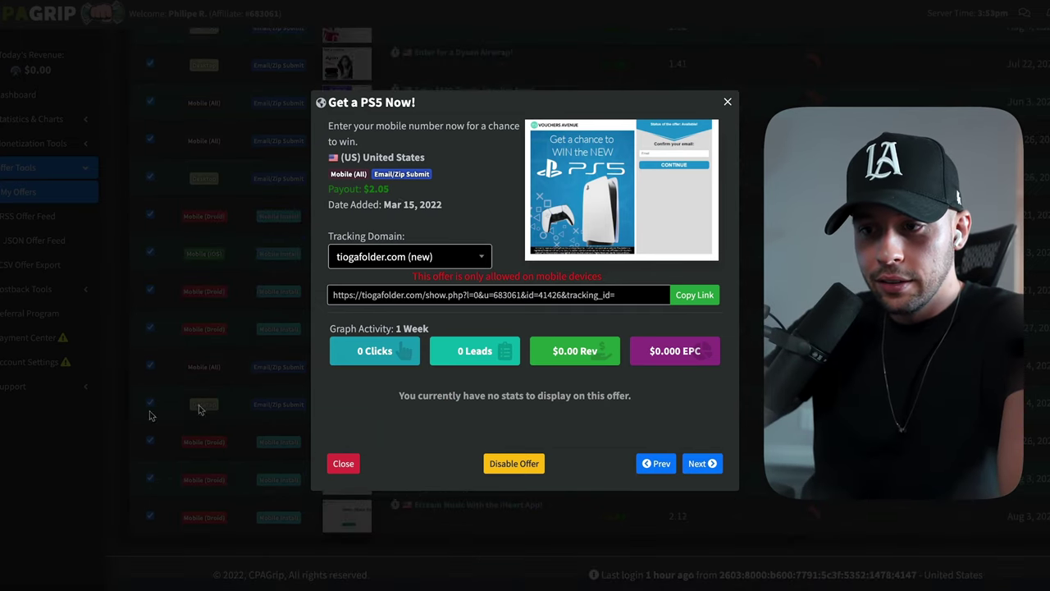
{"action": "left_click", "coordinate": [381, 257]}
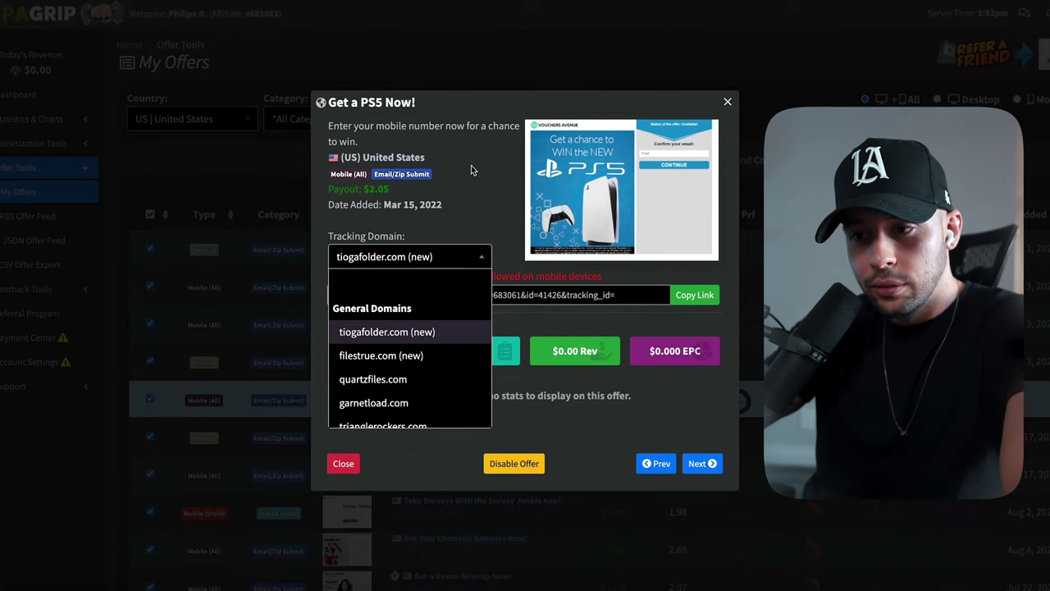
{"action": "scroll", "coordinate": [398, 373], "scroll_direction": "down", "scroll_amount": 1}
{"action": "scroll", "coordinate": [394, 382], "scroll_direction": "down", "scroll_amount": 4}
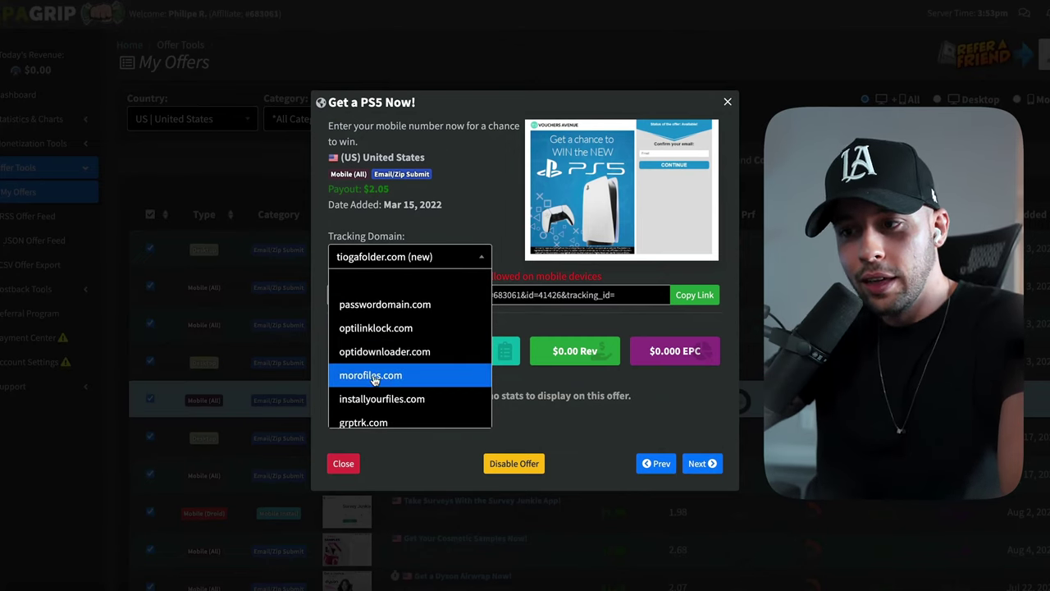
{"action": "left_click", "coordinate": [373, 376]}
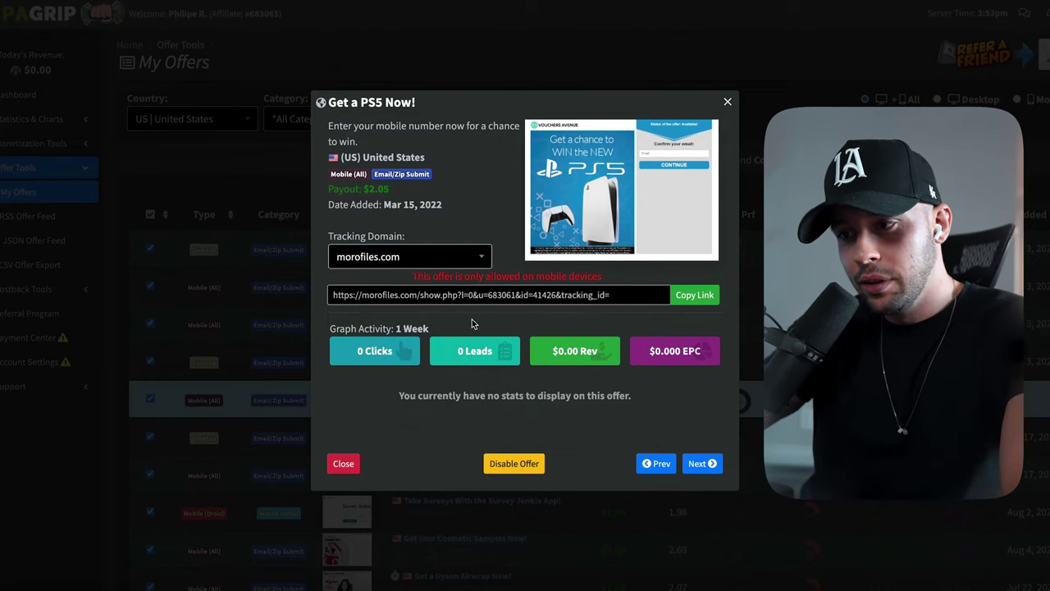
Copy the "Get a PS5 Now!" offer's tracking link and create a bit.ly short link for it in Bitly.
{"action": "left_click", "coordinate": [701, 295]}
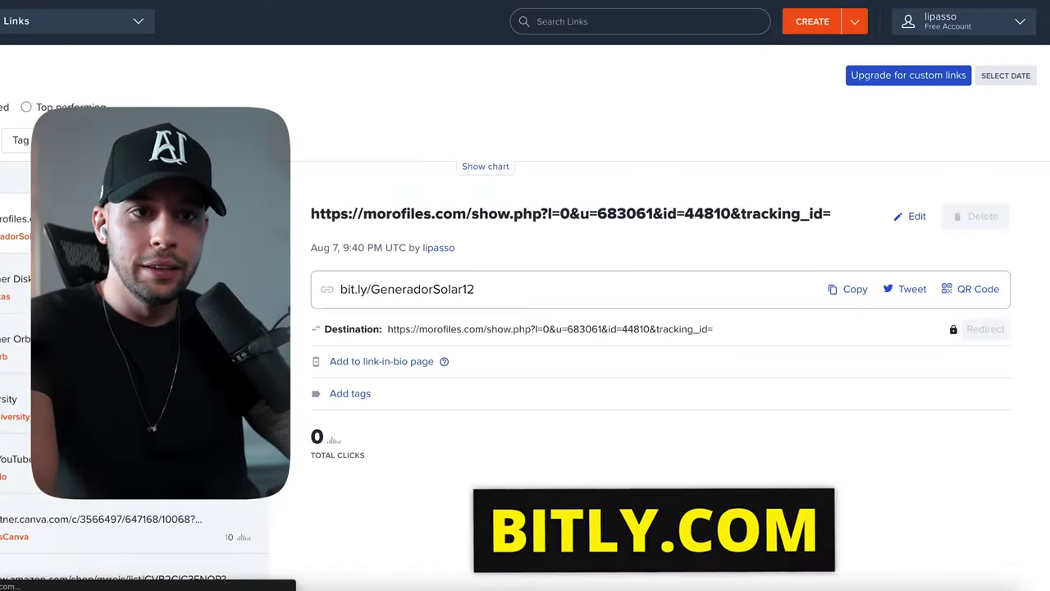
{"action": "left_click", "coordinate": [854, 22]}
{"action": "left_click", "coordinate": [854, 22]}
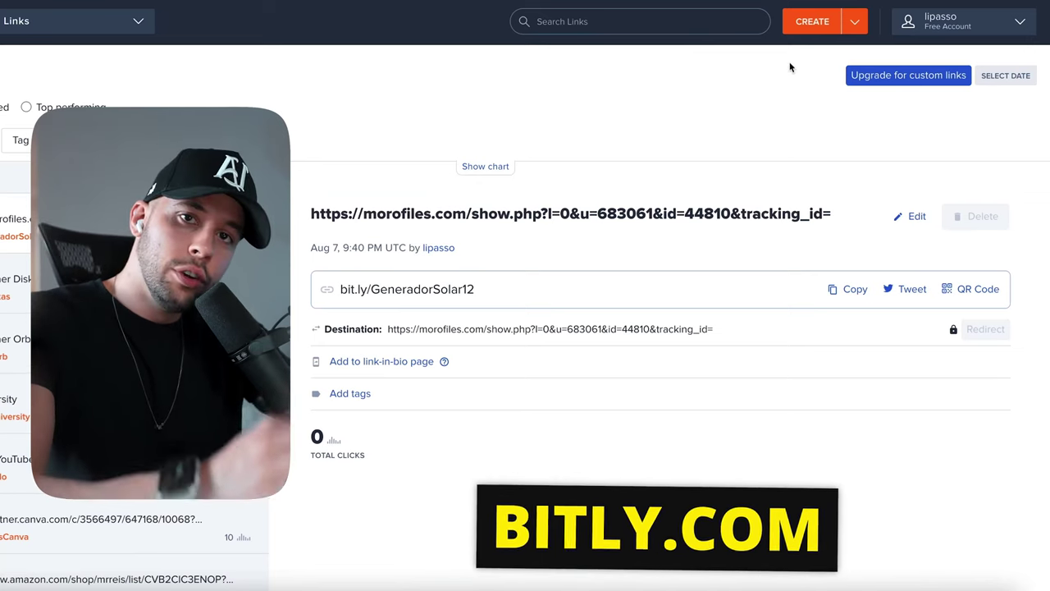
{"action": "left_click", "coordinate": [814, 21]}
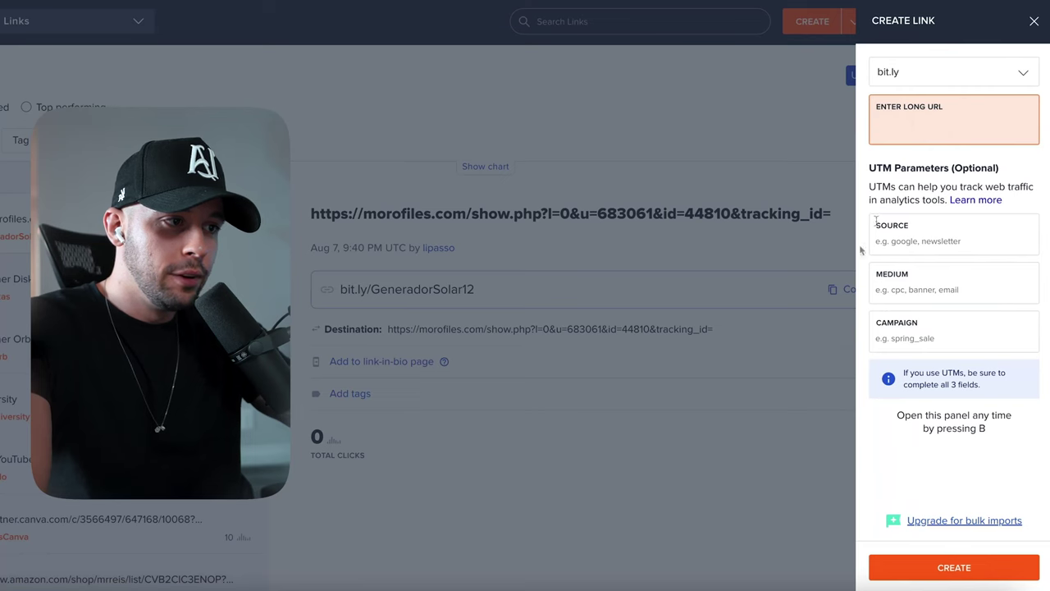
{"action": "key", "text": "ctrl+v"}
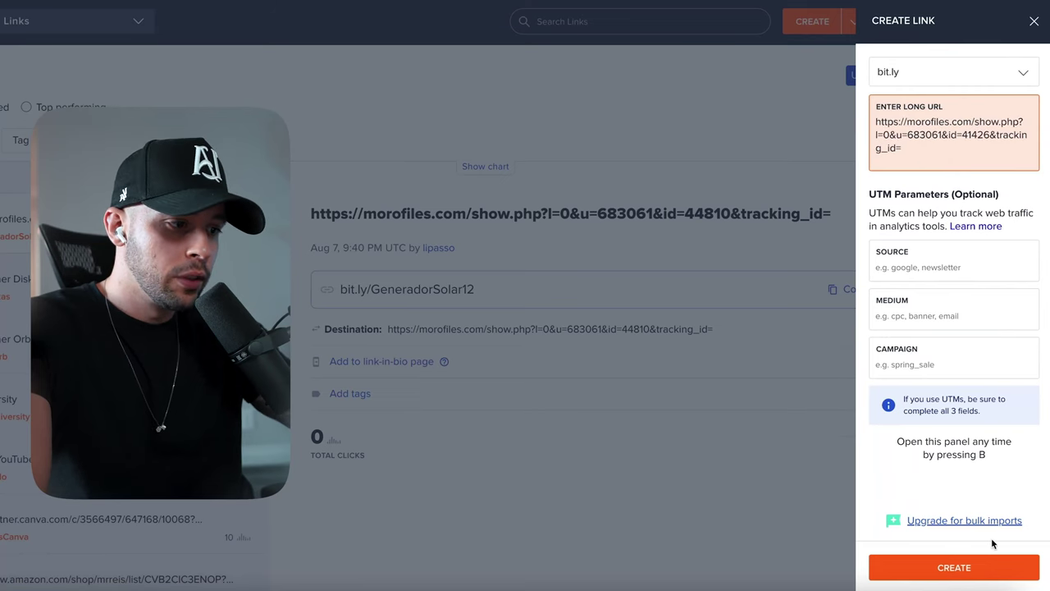
{"action": "left_click", "coordinate": [969, 568]}
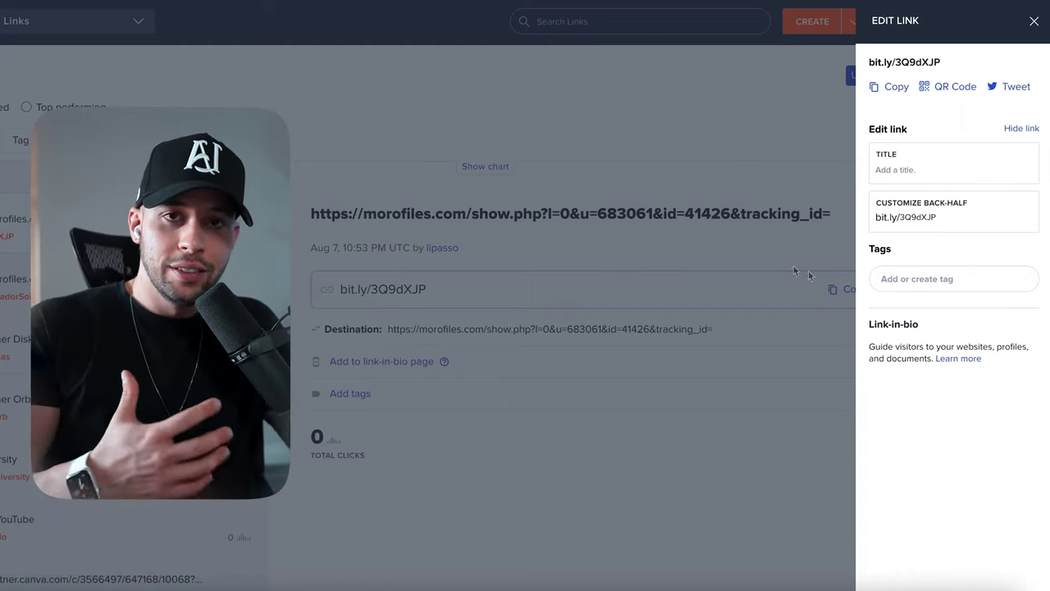
Customize the new short link's back-half as PS5OFFER1 and save it.
{"action": "left_click", "coordinate": [966, 215]}
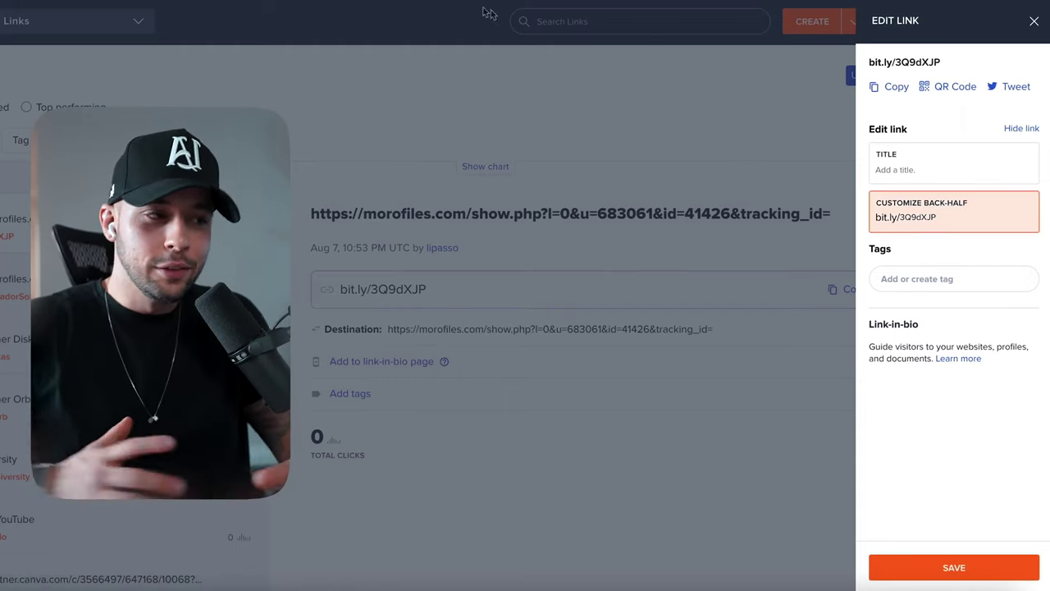
{"action": "left_click", "coordinate": [954, 563]}
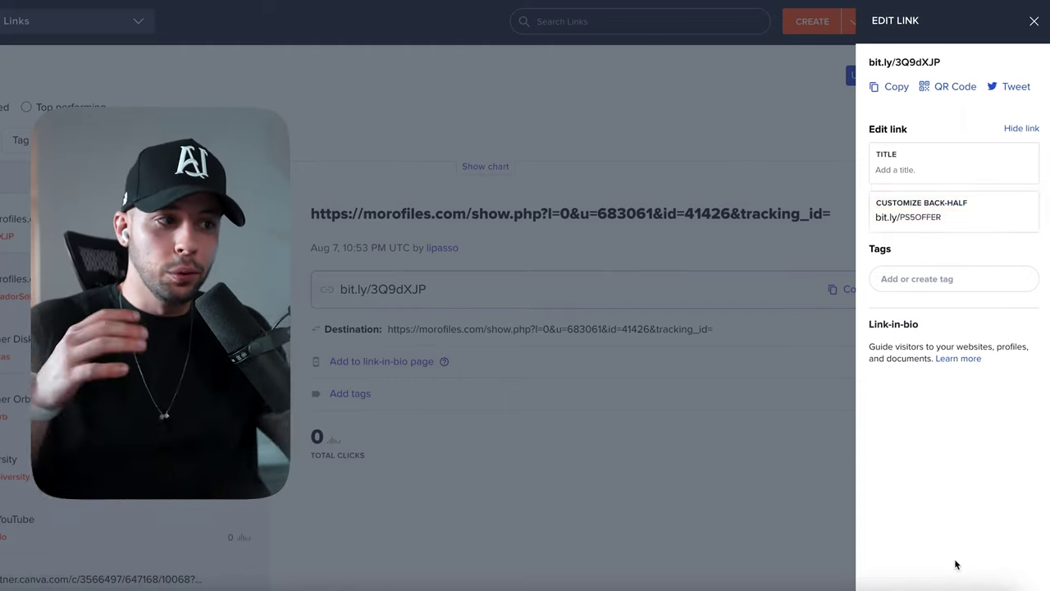
{"action": "type", "text": "1"}
{"action": "left_click", "coordinate": [982, 563]}
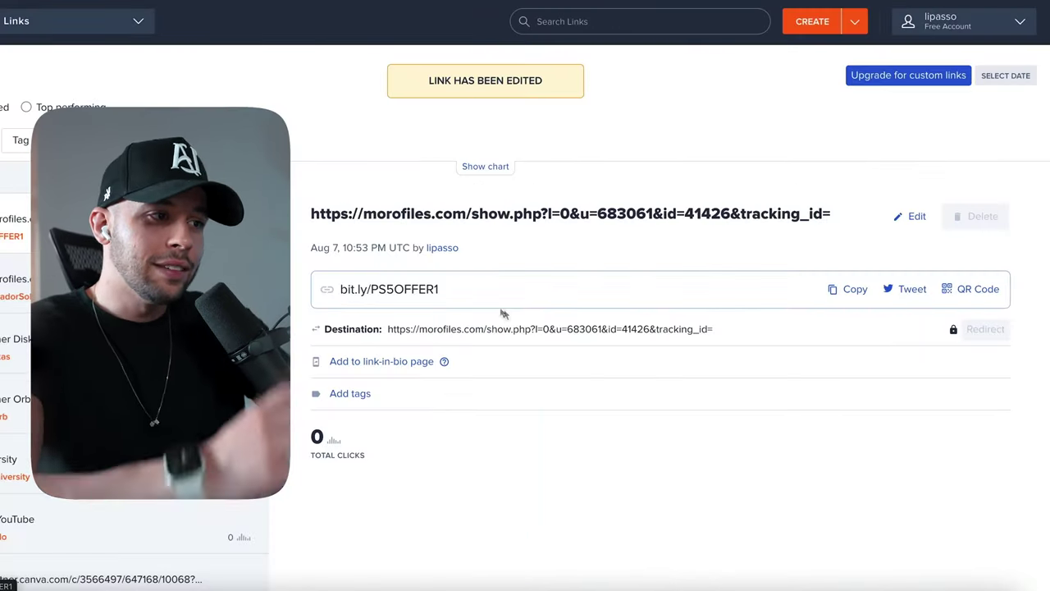
Copy the bit.ly/PS5OFFER1 short link and paste it into a text editor document.
{"action": "left_click", "coordinate": [849, 292]}
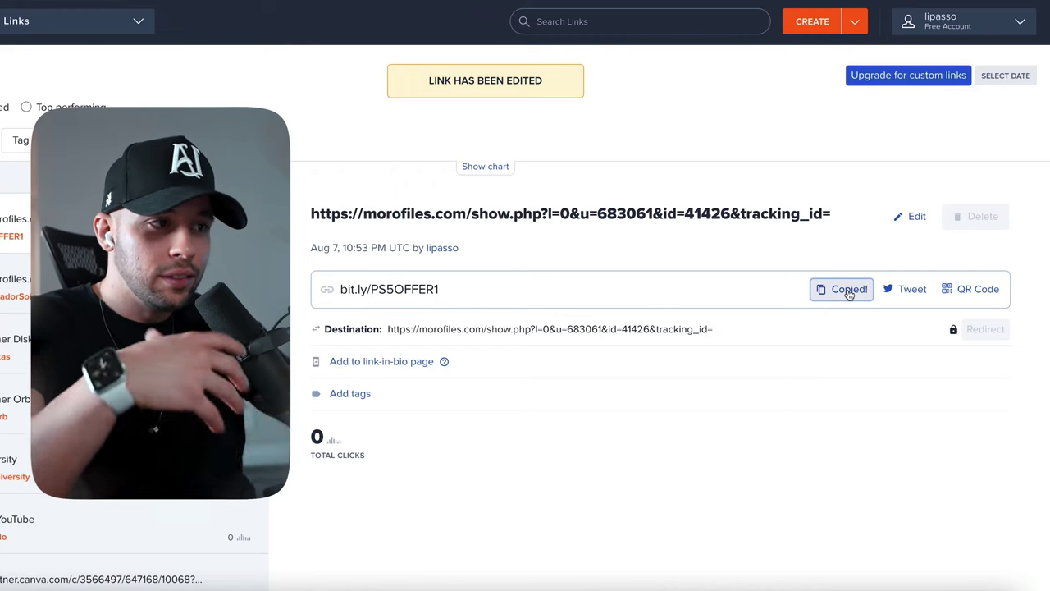
{"action": "key", "text": "super+space"}
{"action": "type", "text": "tex"}
{"action": "key", "text": "Return"}
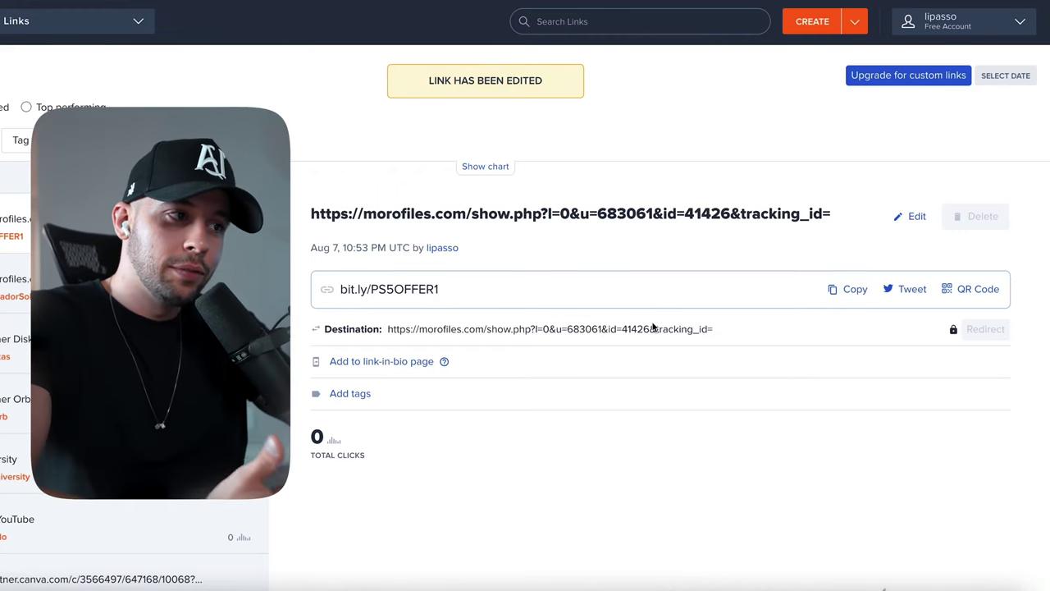
{"action": "left_click", "coordinate": [441, 134]}
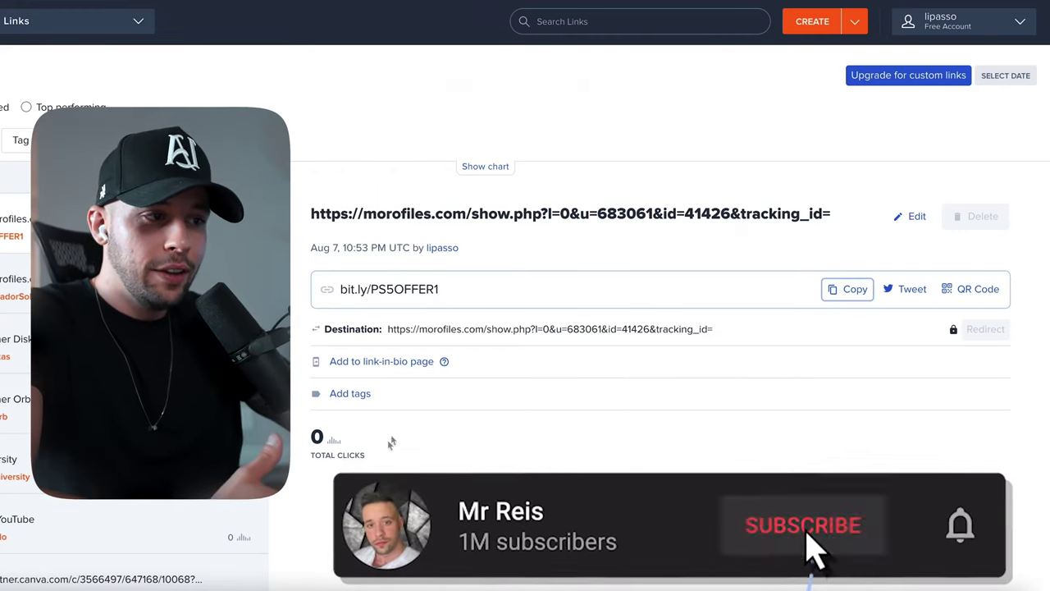
{"action": "key", "text": "super+Tab"}
{"action": "key", "text": "super+v"}
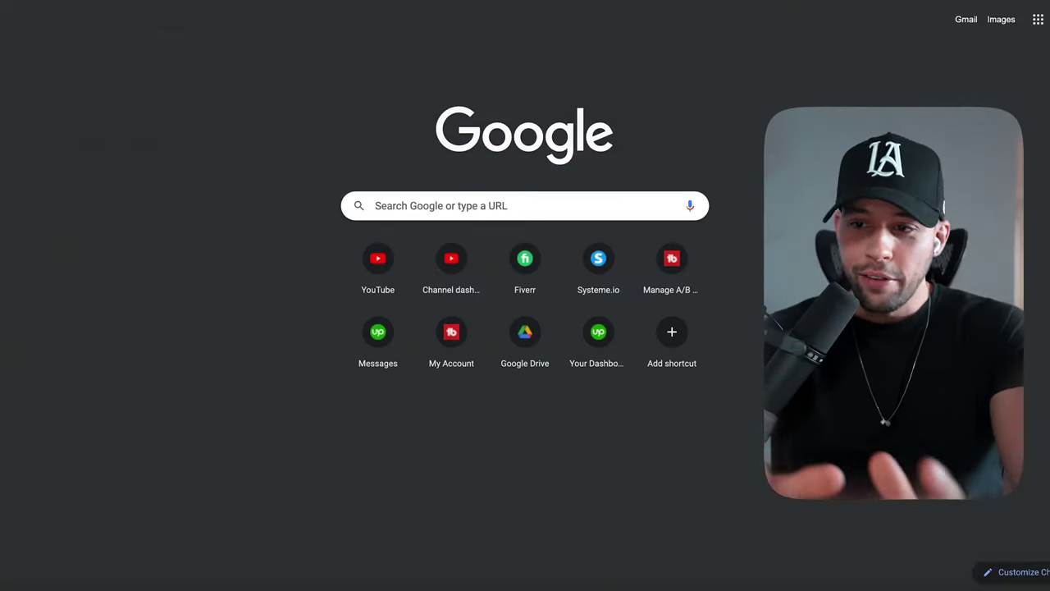
Search Google for "ps5" and show the image results.
{"action": "type", "text": "go"}
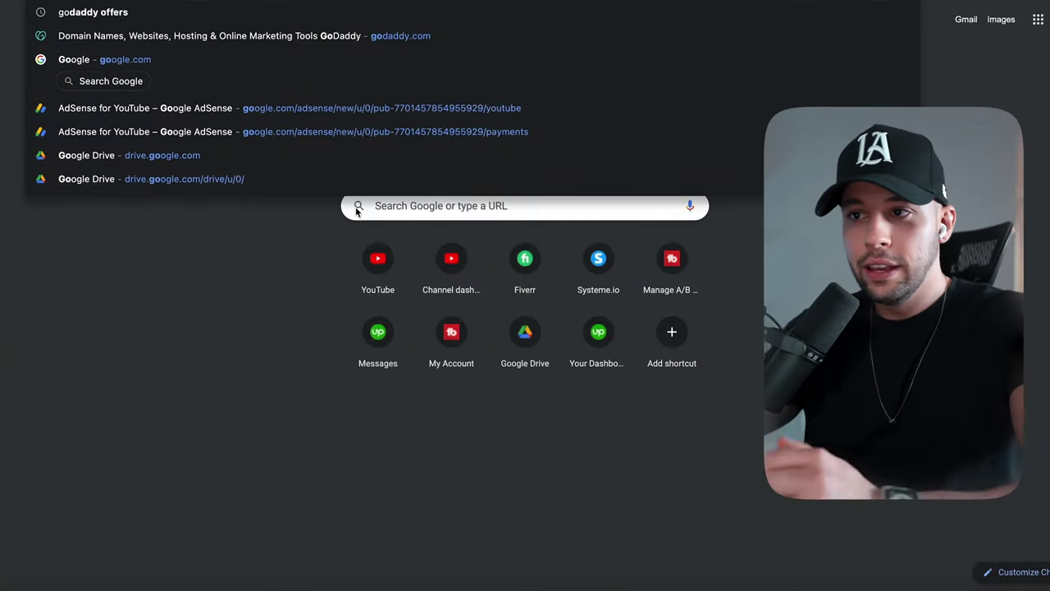
{"action": "left_click", "coordinate": [178, 304]}
{"action": "left_click", "coordinate": [391, 206]}
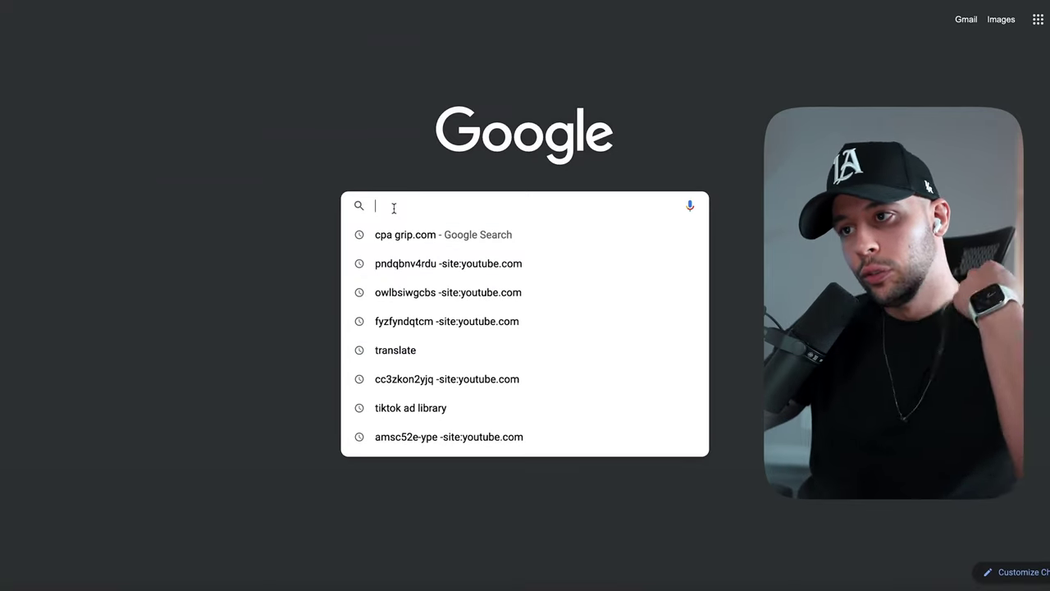
{"action": "type", "text": "ps5"}
{"action": "key", "text": "Return"}
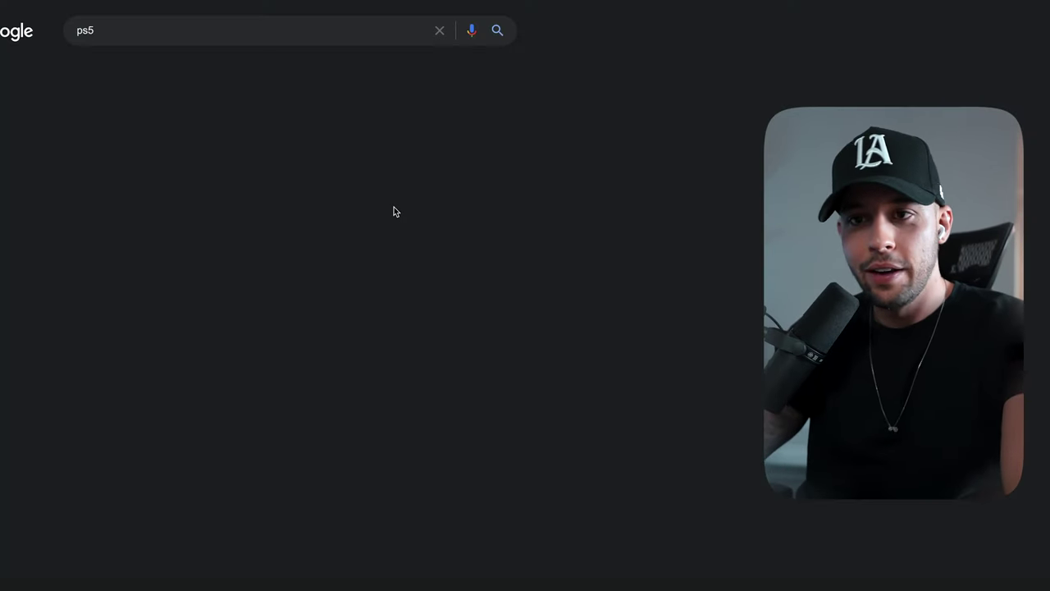
{"action": "left_click", "coordinate": [147, 72]}
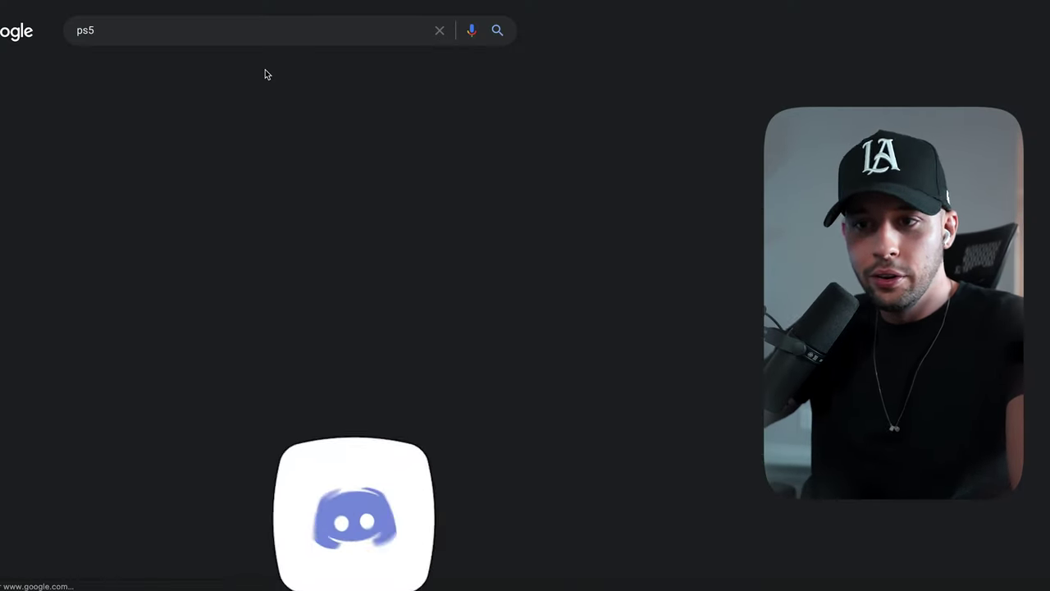
{"action": "left_click", "coordinate": [140, 73]}
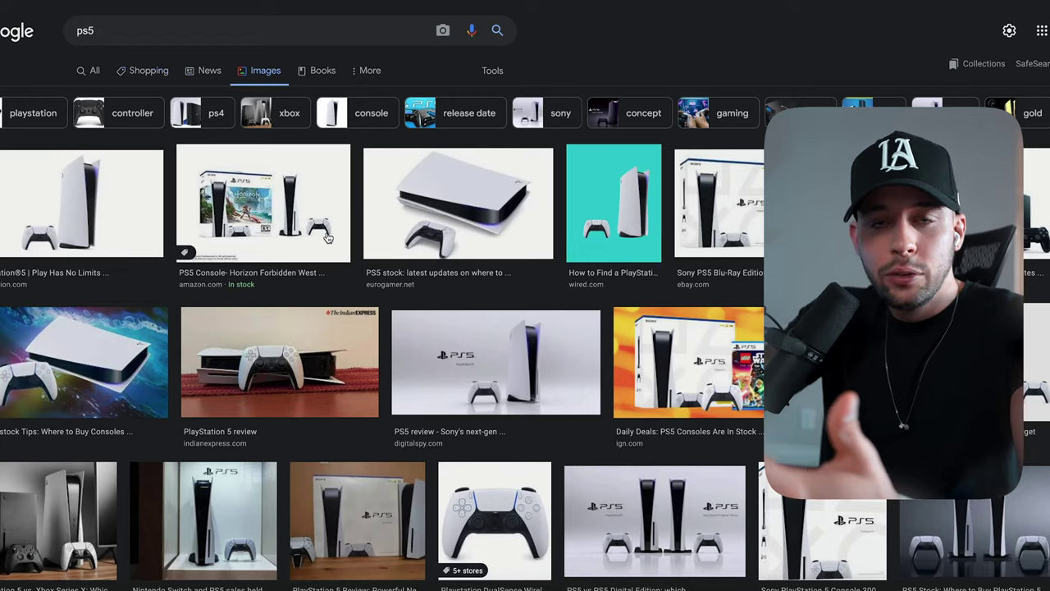
Browse the console pictures and save the PlayStation.Blog PS5 and PS4 image to Downloads as ps5.png.
{"action": "scroll", "coordinate": [933, 194], "scroll_direction": "down", "scroll_amount": 2}
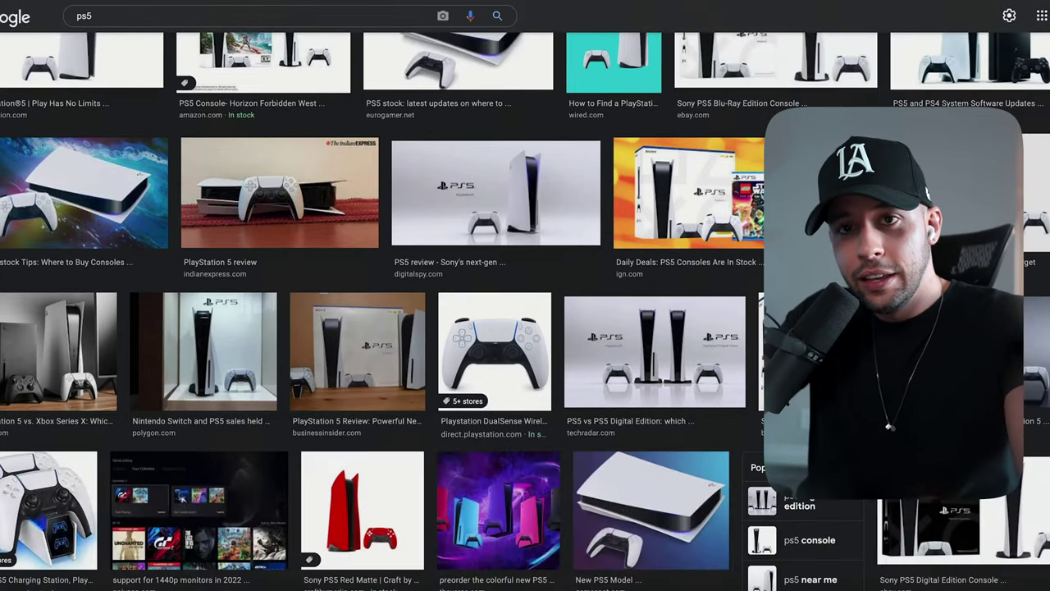
{"action": "scroll", "coordinate": [709, 279], "scroll_direction": "down", "scroll_amount": 2}
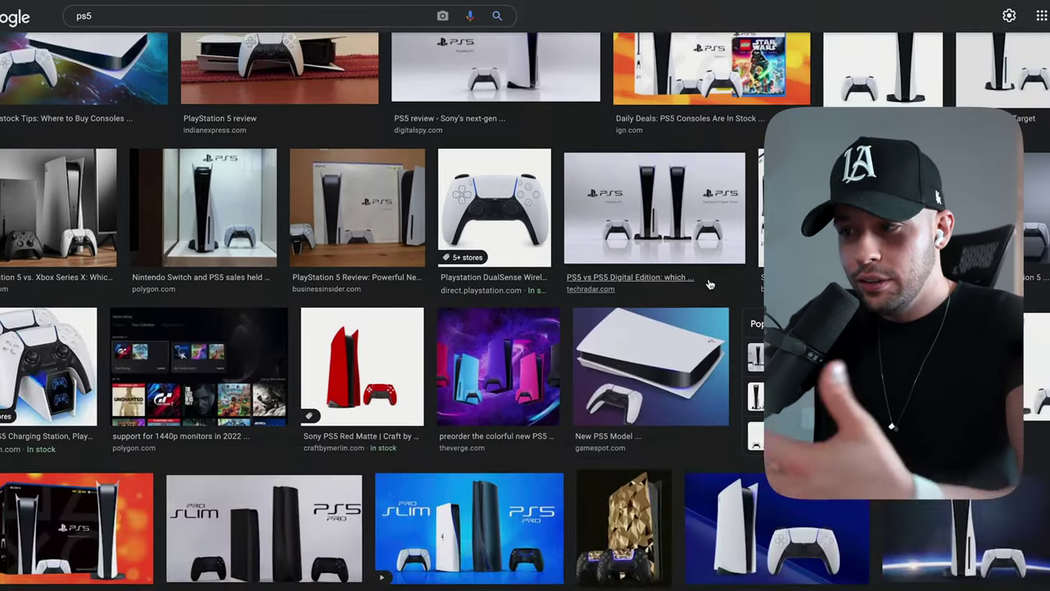
{"action": "scroll", "coordinate": [710, 284], "scroll_direction": "down", "scroll_amount": 2}
{"action": "scroll", "coordinate": [710, 285], "scroll_direction": "down", "scroll_amount": 1}
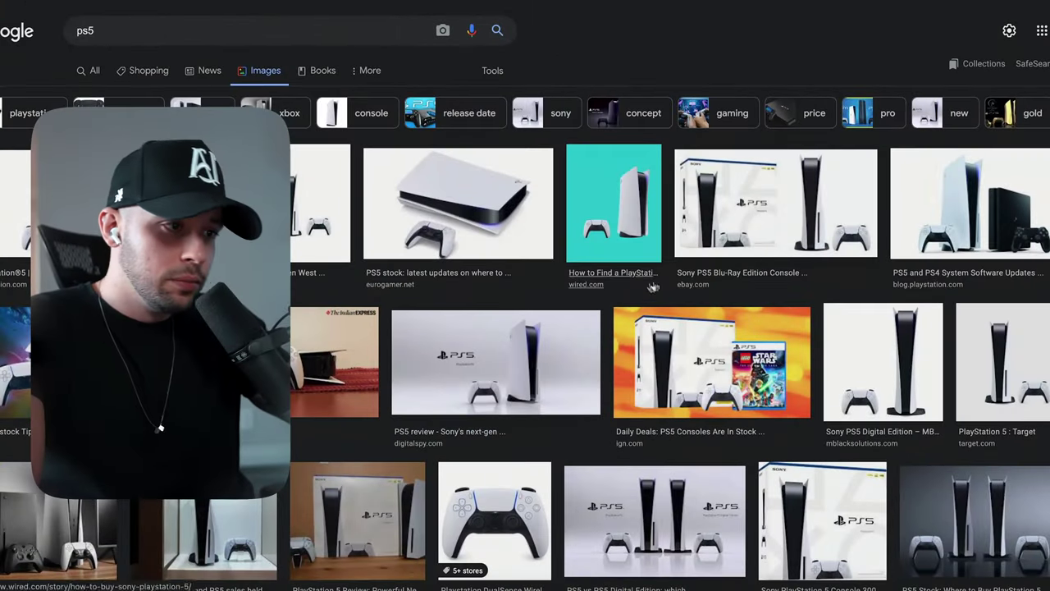
{"action": "left_click", "coordinate": [939, 217]}
{"action": "right_click", "coordinate": [834, 156]}
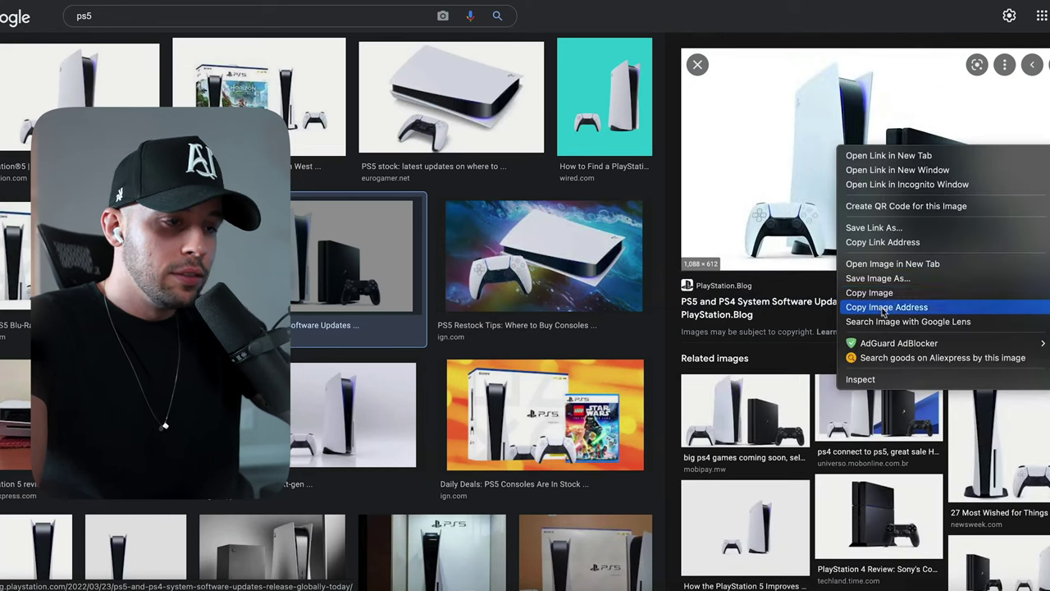
{"action": "left_click", "coordinate": [869, 274]}
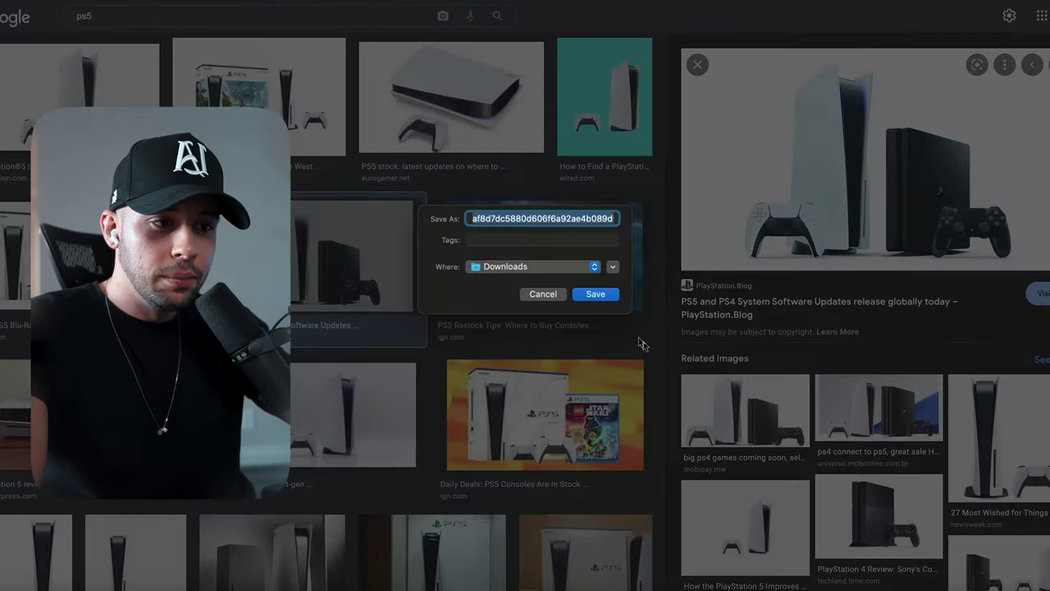
{"action": "type", "text": "ps5.webp"}
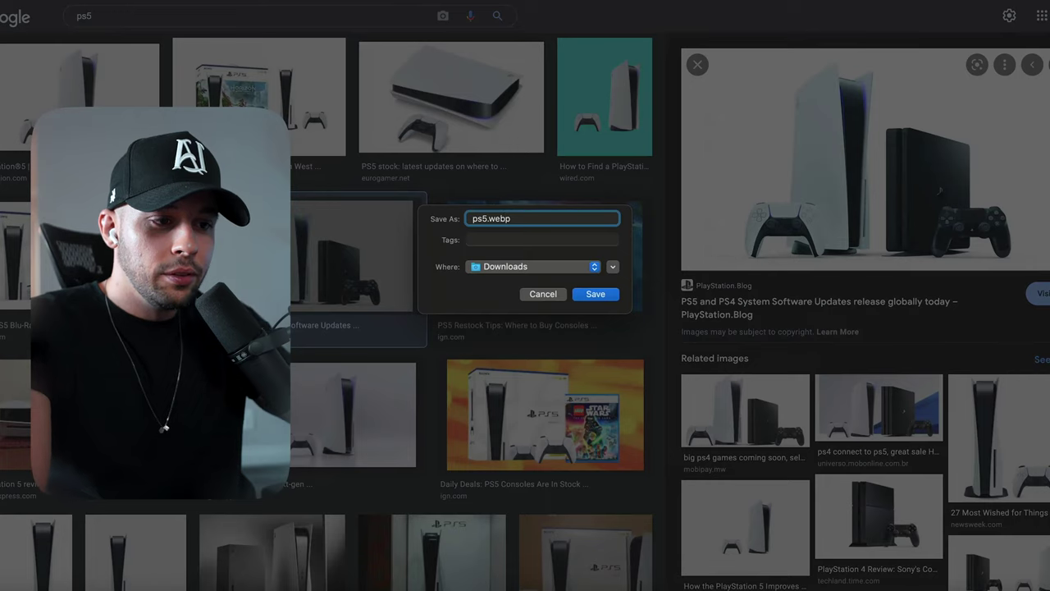
{"action": "key", "text": "BackSpace"}
{"action": "key", "text": "BackSpace"}
{"action": "key", "text": "BackSpace"}
{"action": "key", "text": "BackSpace"}
{"action": "type", "text": "png"}
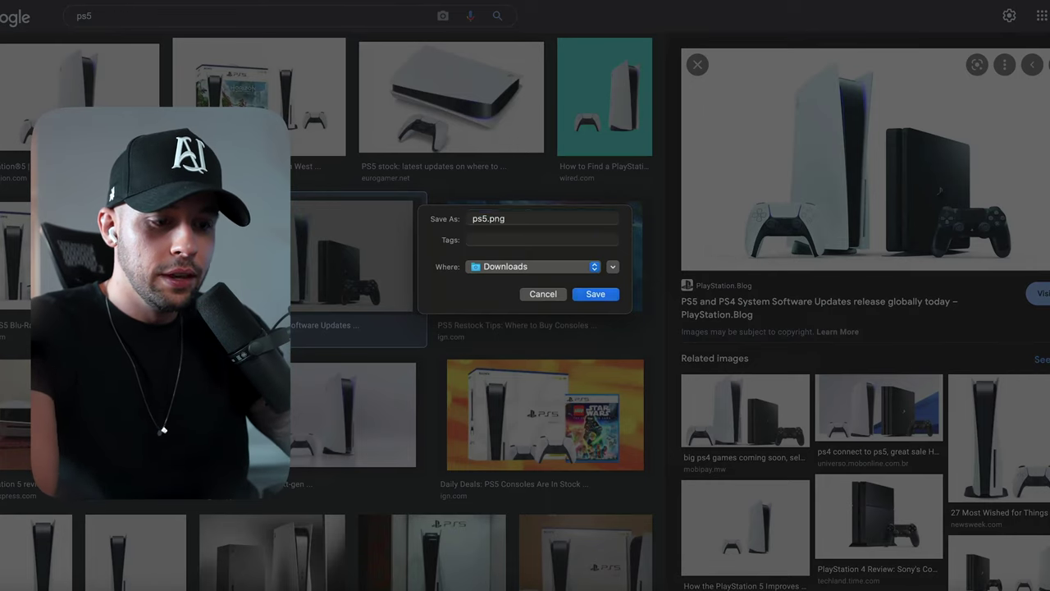
{"action": "key", "text": "Return"}
Switch to Canva, search for "twitter post" and create a blank Twitter Post design.
{"action": "left_click", "coordinate": [535, 191]}
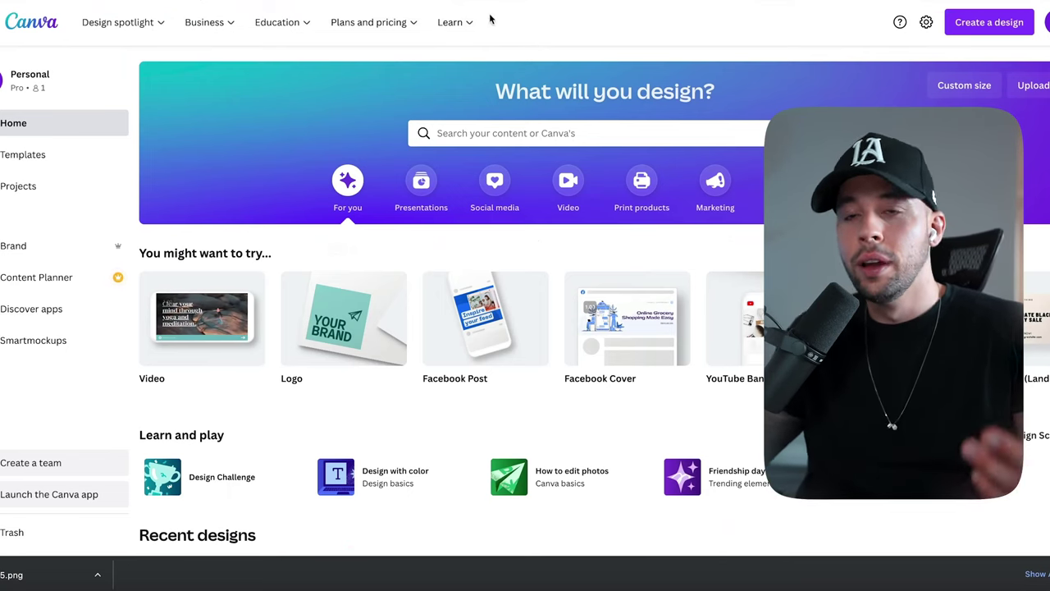
{"action": "left_click", "coordinate": [578, 130]}
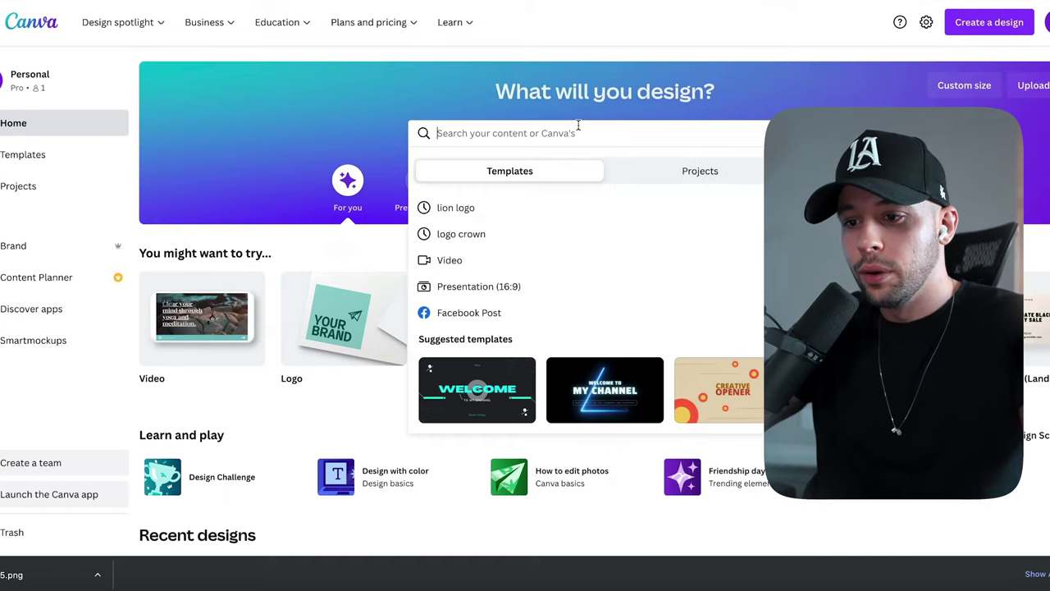
{"action": "type", "text": "twitter post"}
{"action": "key", "text": "Return"}
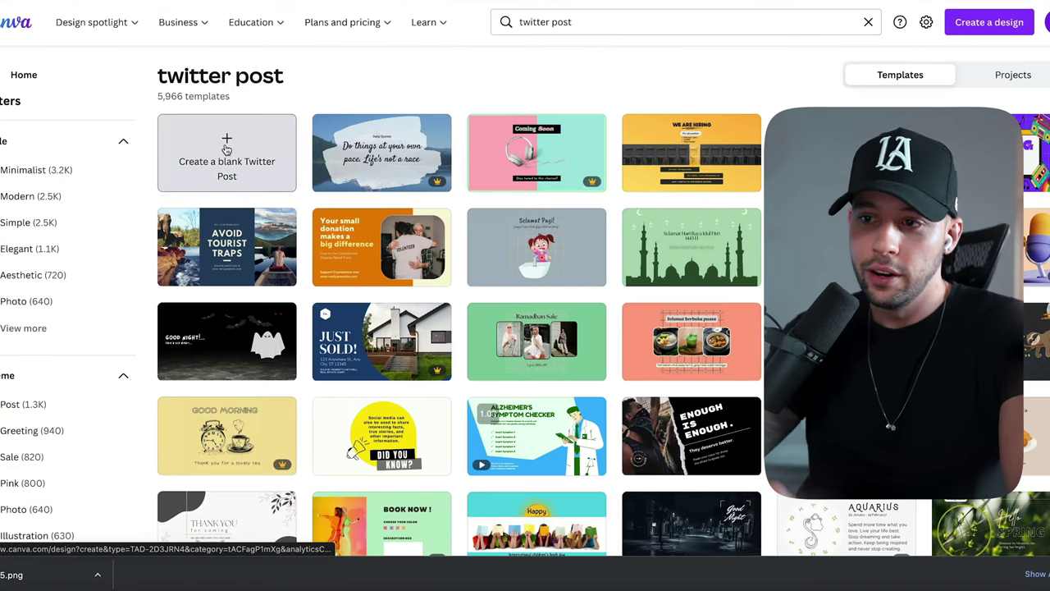
{"action": "left_click", "coordinate": [224, 148]}
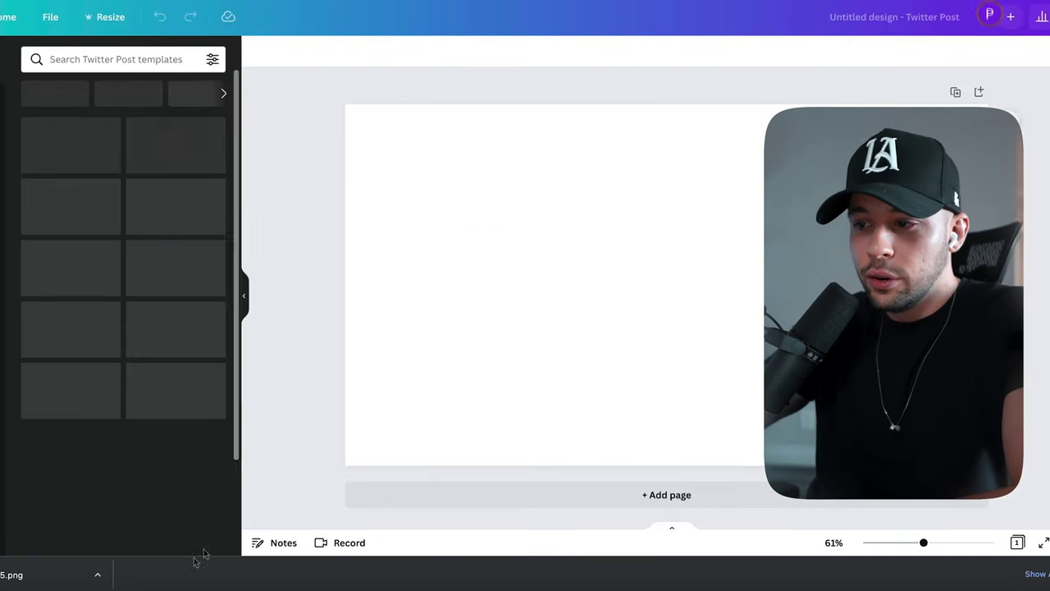
Try to upload ps5.png from the Downloads folder to the Twitter Post design's uploads.
{"action": "left_click", "coordinate": [28, 584]}
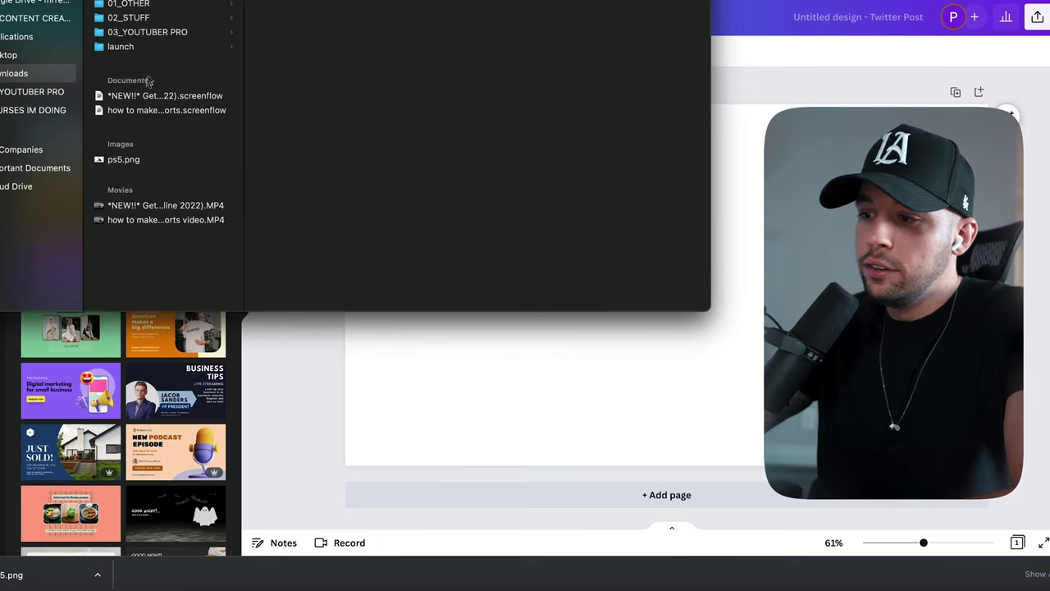
{"action": "left_click_drag", "start_coordinate": [124, 164], "coordinate": [541, 320]}
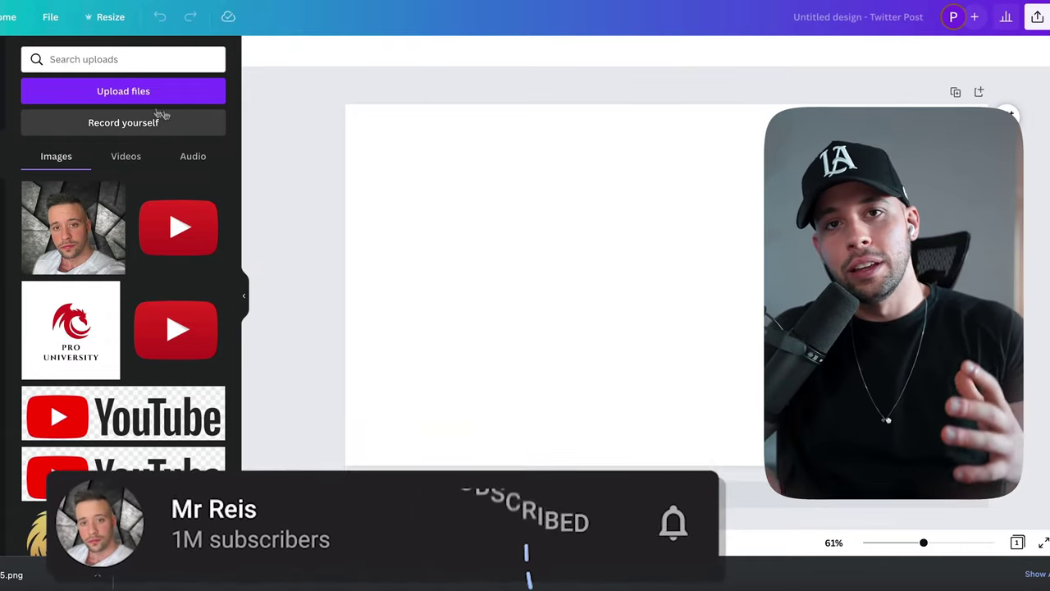
{"action": "left_click", "coordinate": [93, 97]}
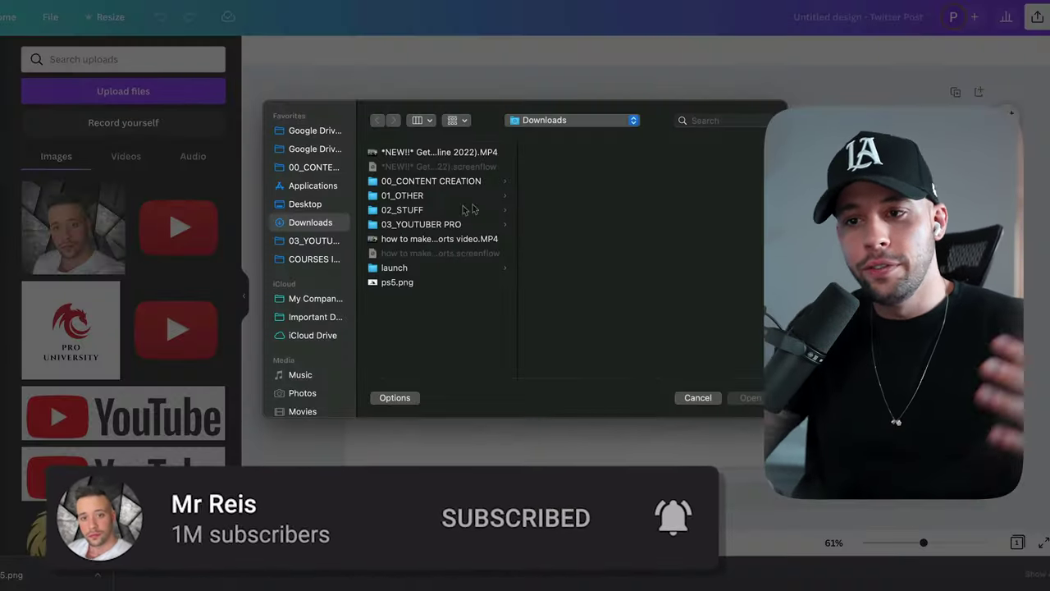
{"action": "left_click", "coordinate": [396, 282]}
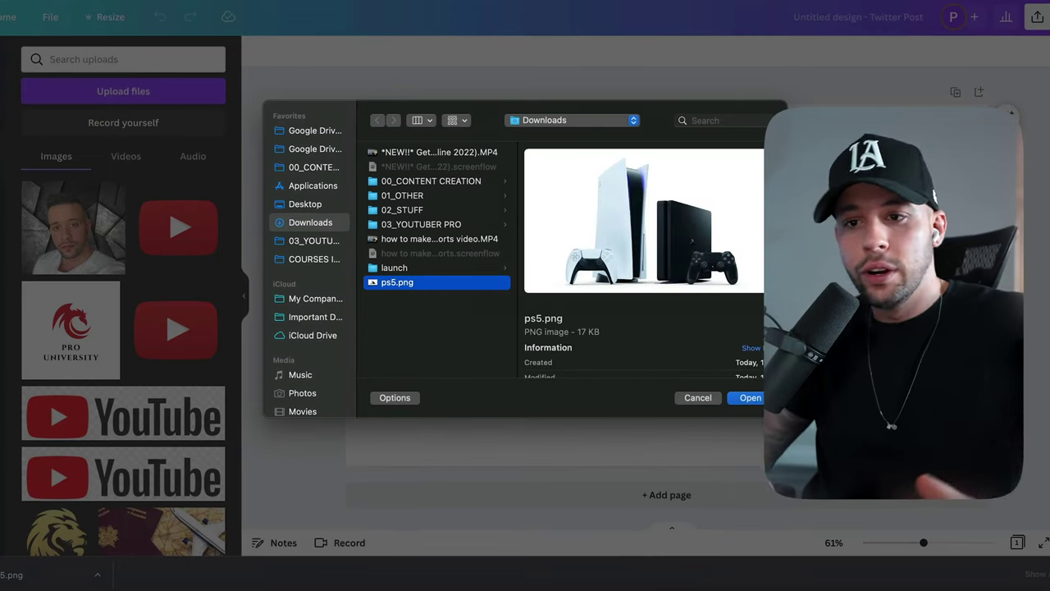
{"action": "key", "text": "Return"}
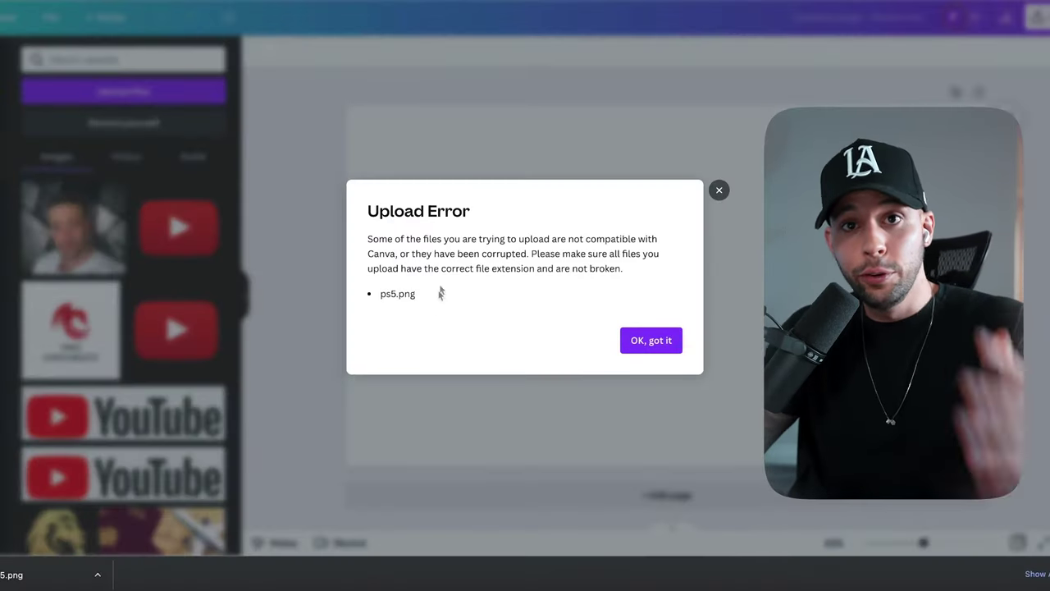
{"action": "left_click", "coordinate": [662, 341]}
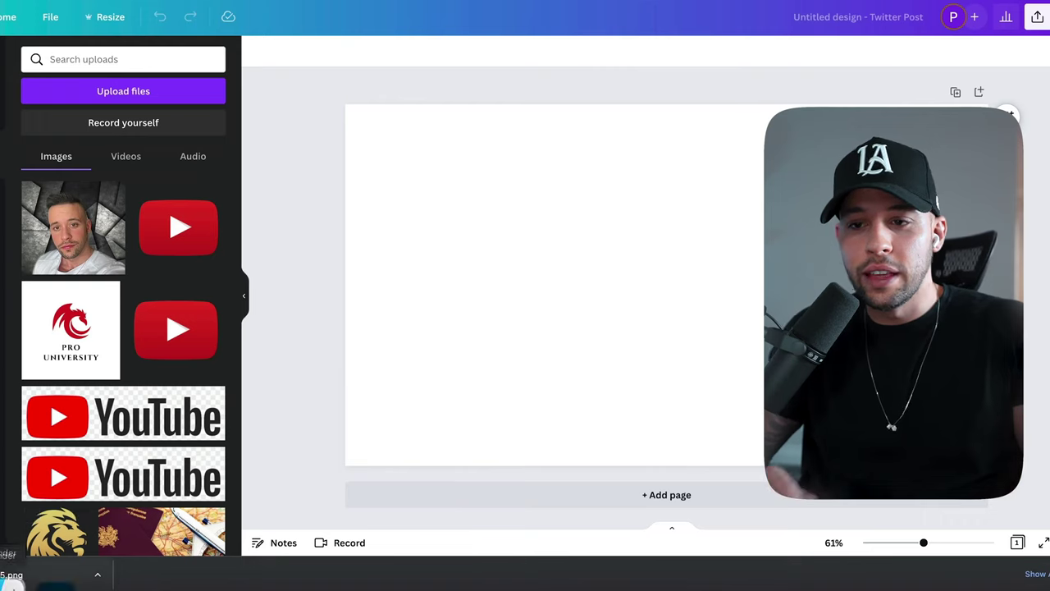
Convert ps5.png in the Downloads folder to a JPEG at a larger image size and delete the original PNG.
{"action": "left_click", "coordinate": [122, 90]}
{"action": "left_click", "coordinate": [124, 159]}
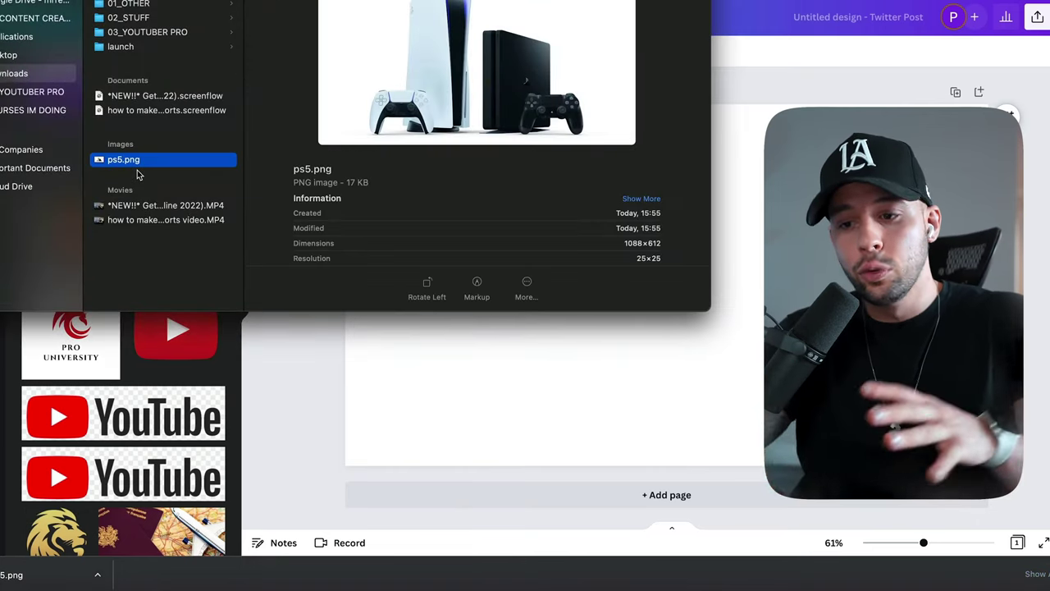
{"action": "right_click", "coordinate": [144, 161]}
{"action": "mouse_move", "coordinate": [215, 420]}
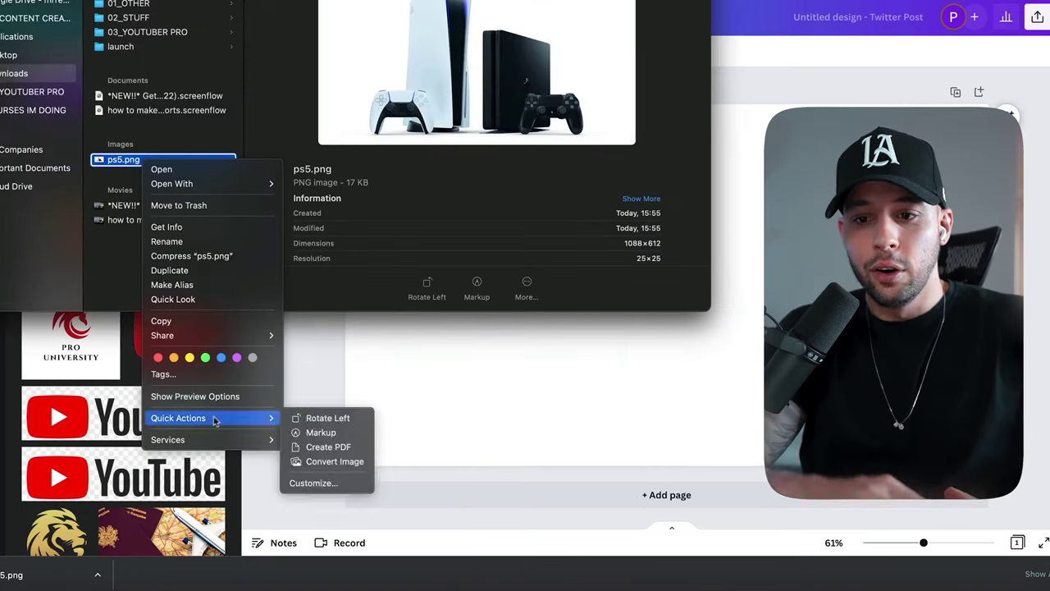
{"action": "left_click", "coordinate": [335, 462]}
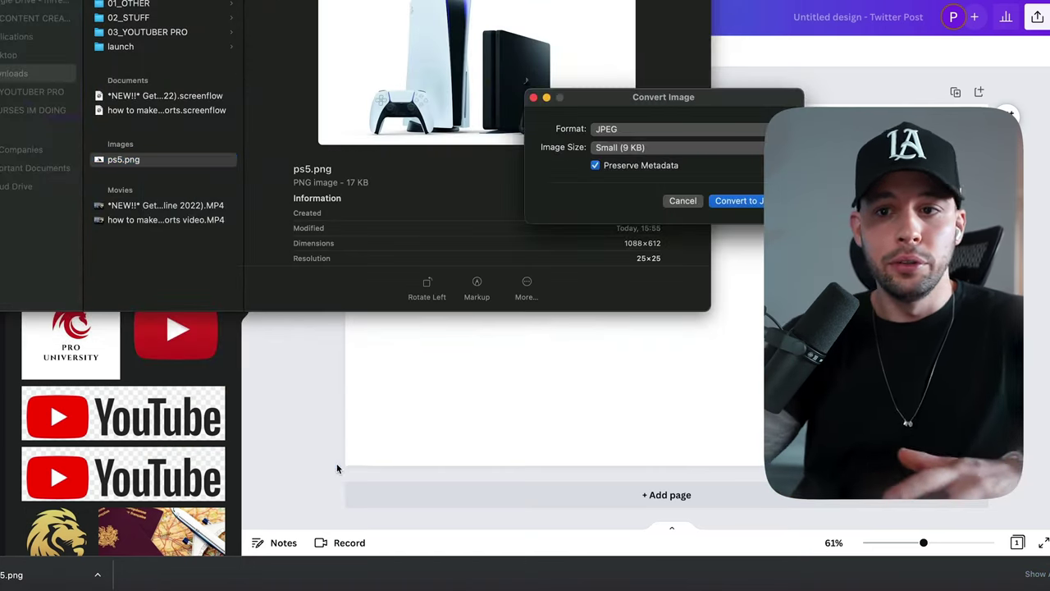
{"action": "left_click", "coordinate": [628, 147]}
{"action": "left_click", "coordinate": [656, 178]}
{"action": "left_click", "coordinate": [734, 201]}
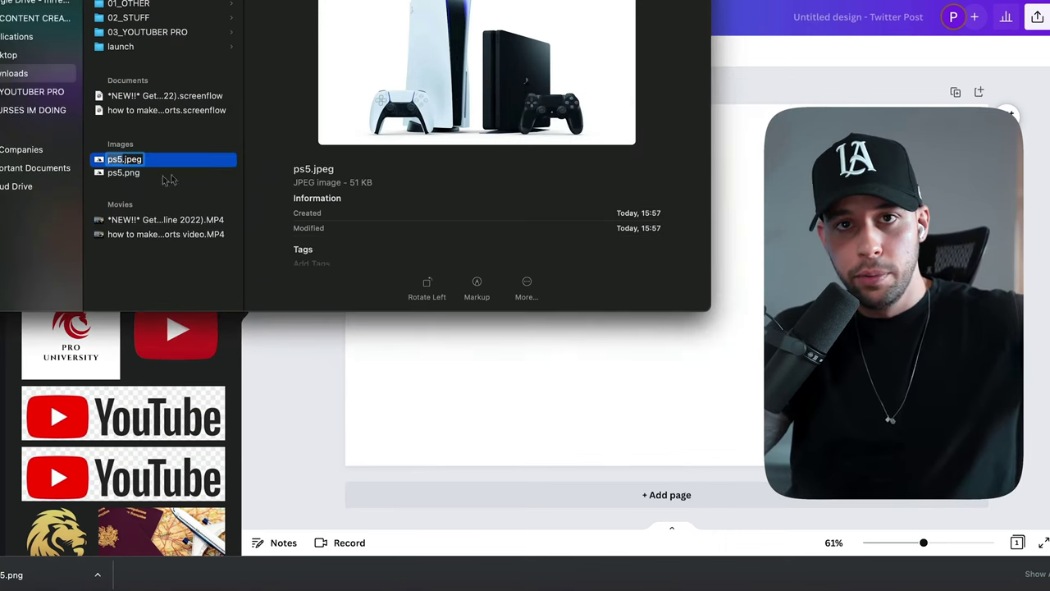
{"action": "right_click", "coordinate": [119, 174]}
{"action": "left_click", "coordinate": [155, 218]}
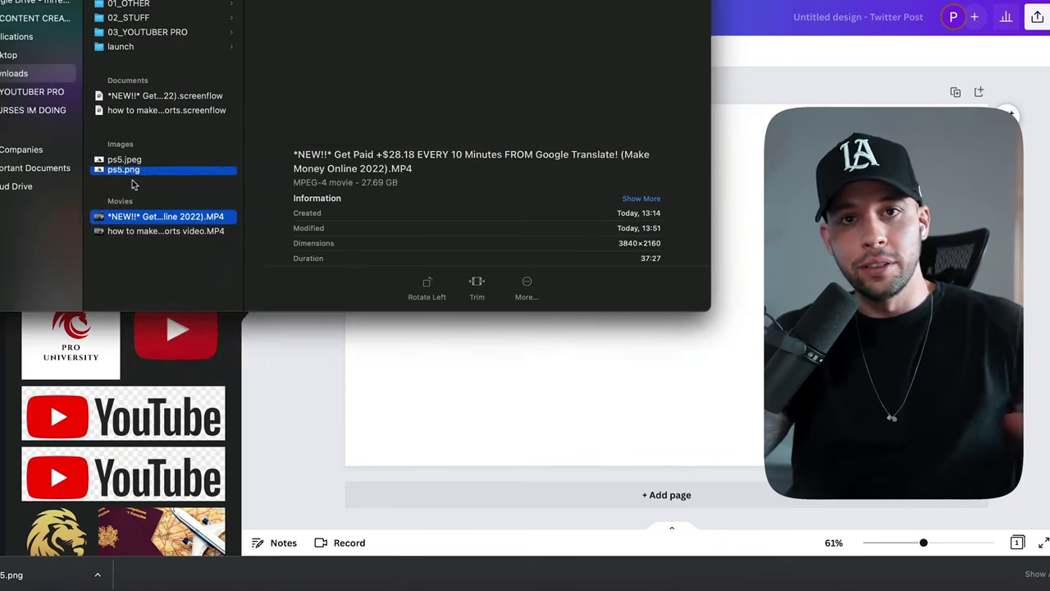
Add ps5.jpeg to the Twitter Post page, enlarge it and place it in the page's lower right area.
{"action": "left_click_drag", "start_coordinate": [122, 160], "coordinate": [523, 225]}
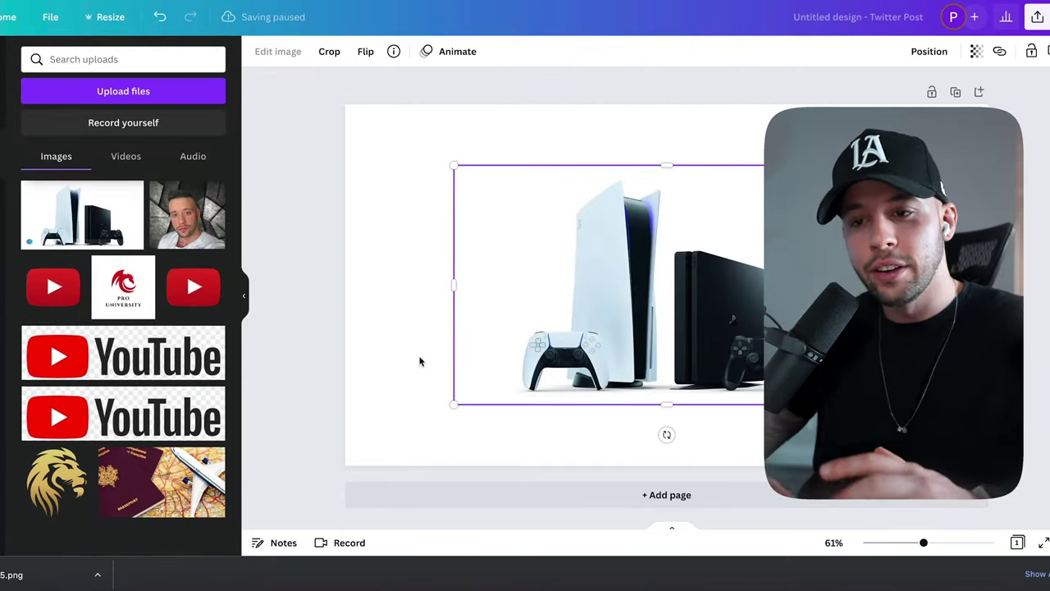
{"action": "left_click_drag", "start_coordinate": [632, 269], "coordinate": [809, 325]}
{"action": "left_click_drag", "start_coordinate": [631, 225], "coordinate": [566, 180]}
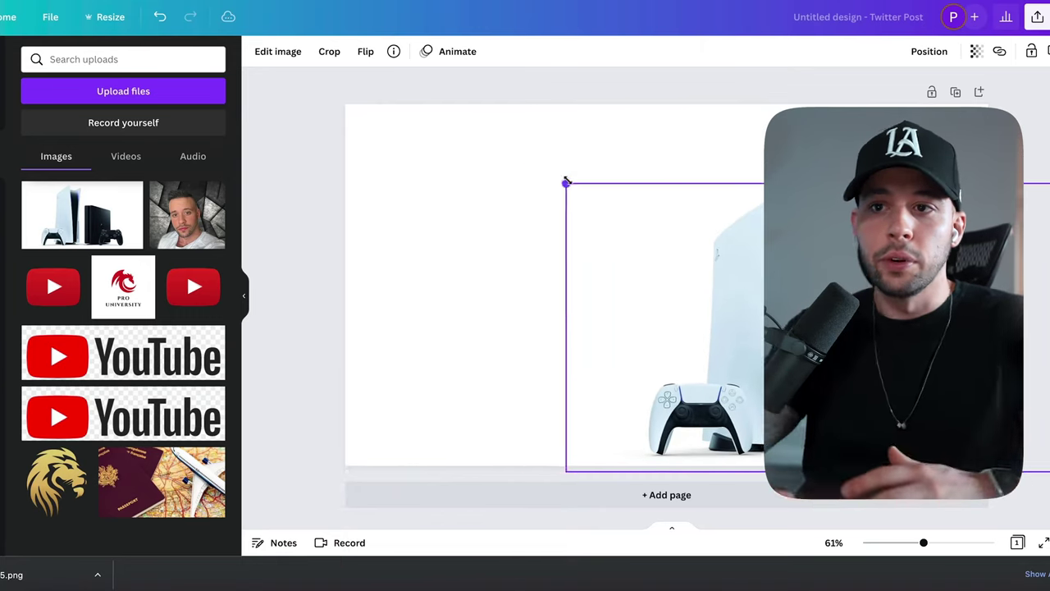
{"action": "left_click", "coordinate": [532, 110]}
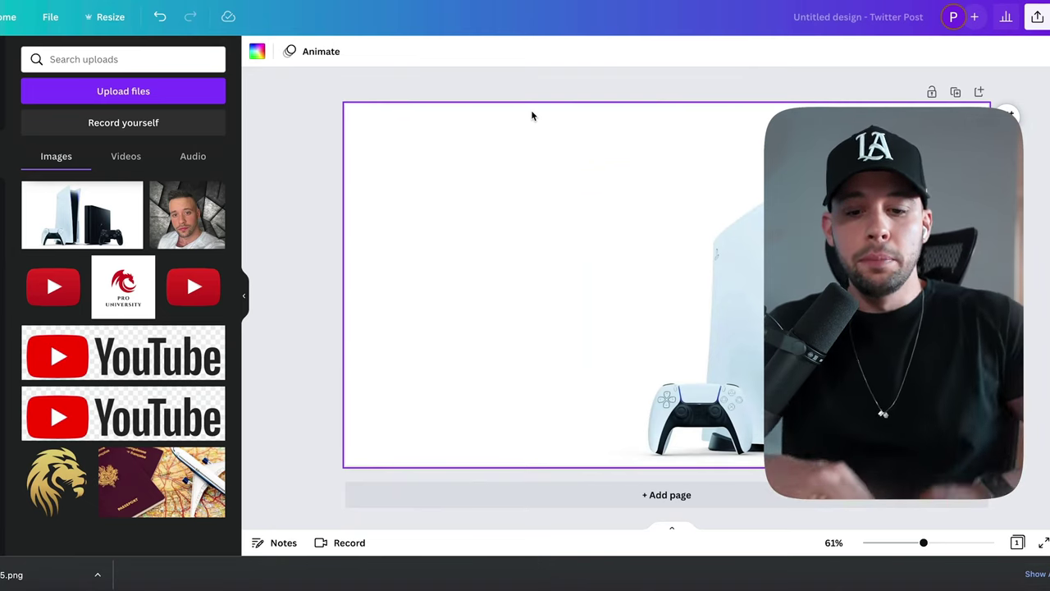
{"action": "left_click_drag", "start_coordinate": [570, 197], "coordinate": [553, 201]}
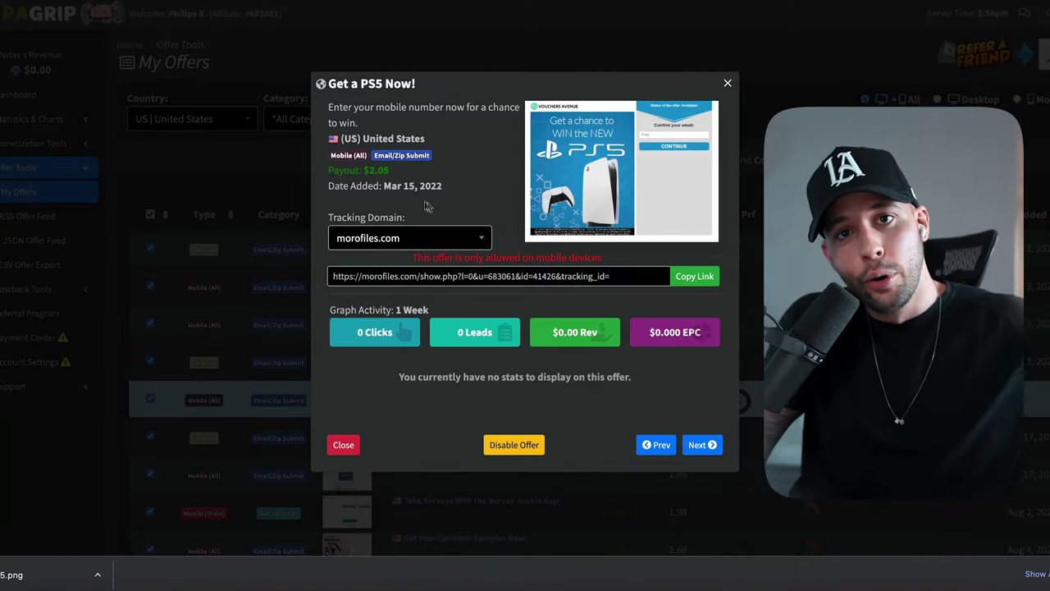
Switch to CPAGrip and review the Get a PS5 Now! offer's title, date added and tracking link.
{"action": "mouse_move", "coordinate": [453, 188]}
{"action": "left_mouse_down"}
{"action": "mouse_move", "coordinate": [344, 187]}
{"action": "mouse_move", "coordinate": [469, 187]}
{"action": "left_mouse_up"}
{"action": "left_click", "coordinate": [369, 189]}
{"action": "left_click", "coordinate": [472, 185]}
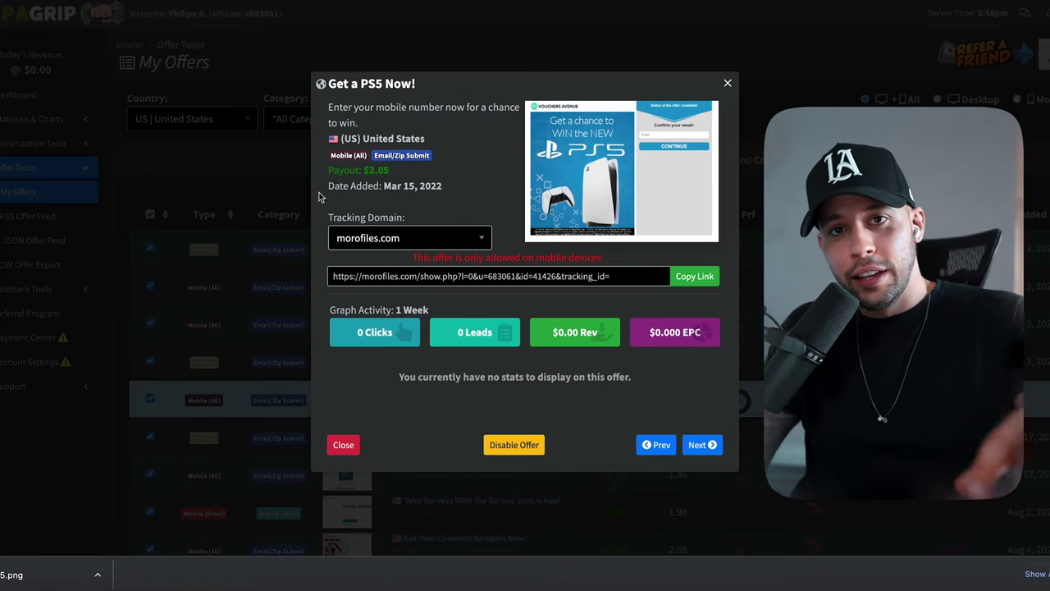
{"action": "left_click", "coordinate": [452, 191]}
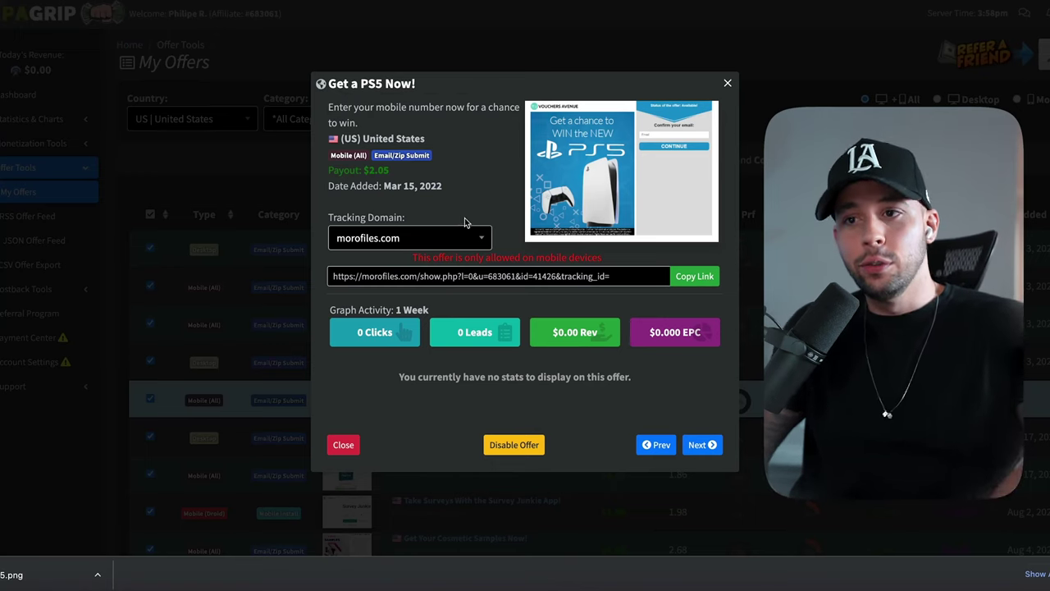
{"action": "left_click", "coordinate": [557, 277]}
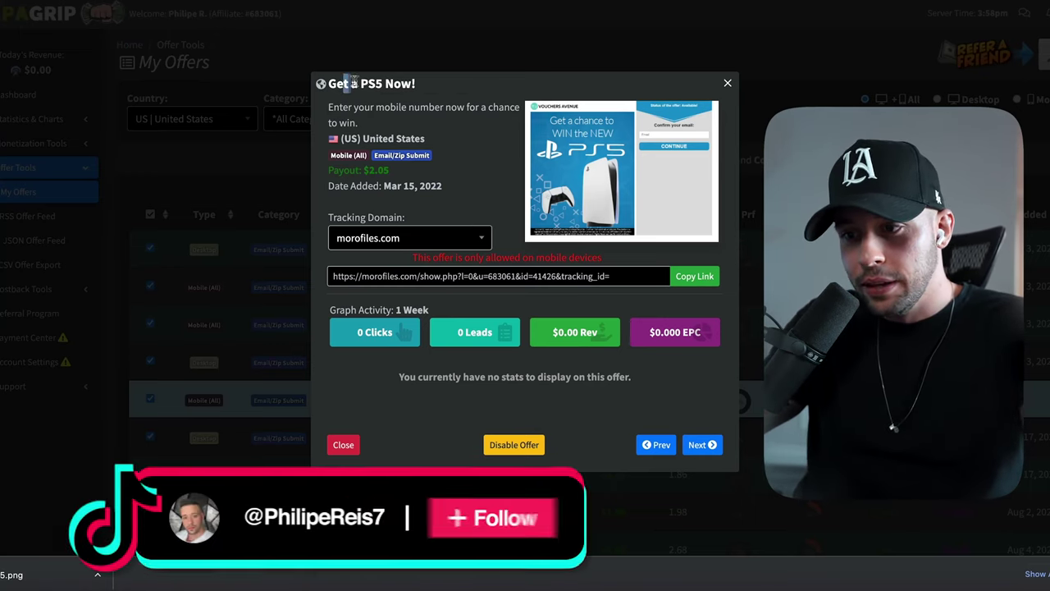
{"action": "left_click", "coordinate": [689, 277]}
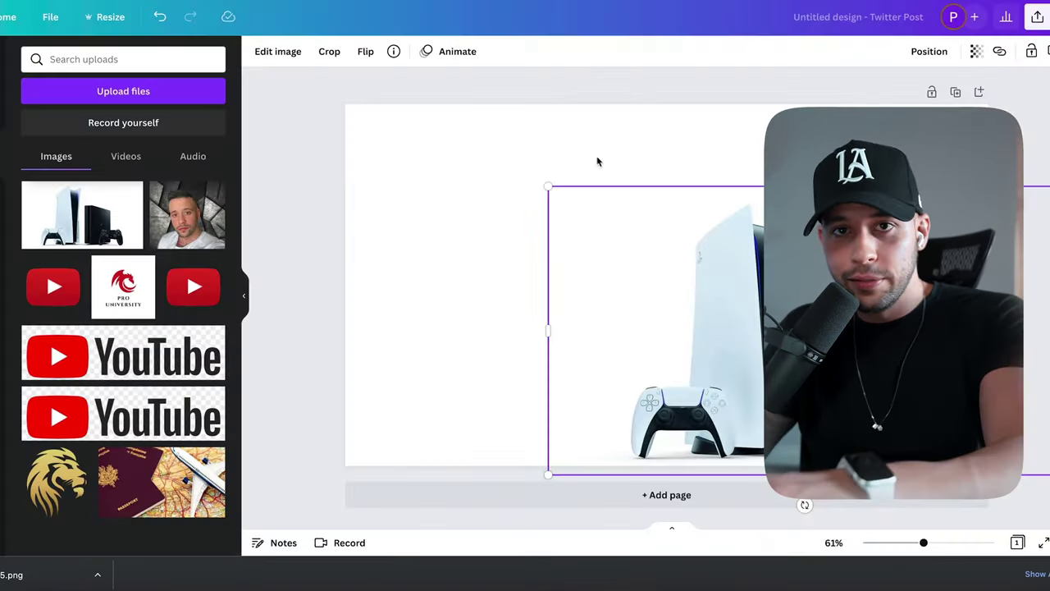
In the Canva design, add the Photography Workshop / COMPLETION font combination, without the Happy Birthday text, and delete its Photography Workshop line.
{"action": "left_click", "coordinate": [481, 136]}
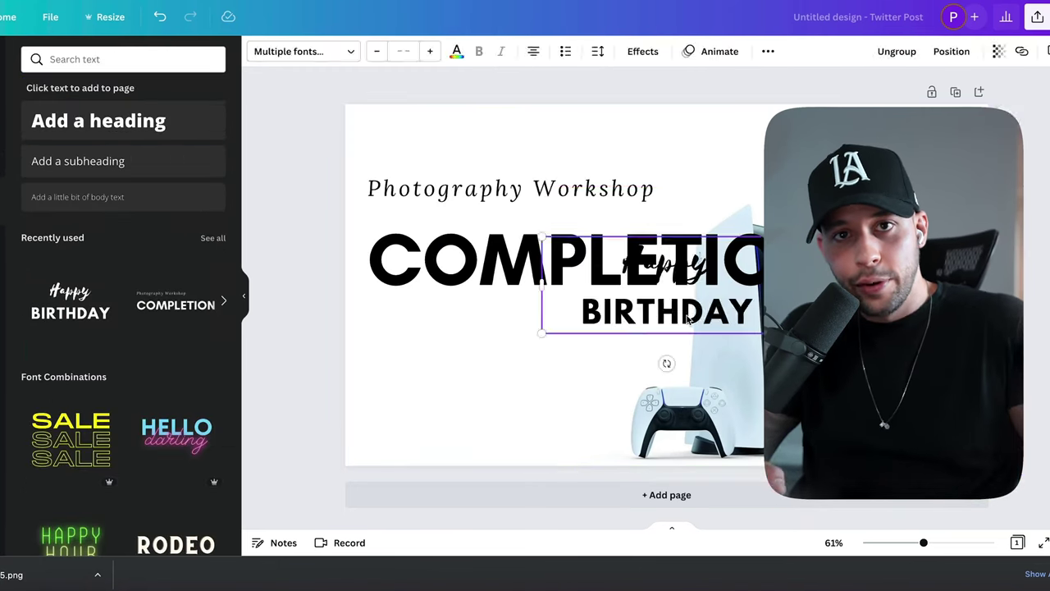
{"action": "key", "text": "ctrl+z"}
{"action": "left_click", "coordinate": [468, 215]}
{"action": "left_click", "coordinate": [656, 190]}
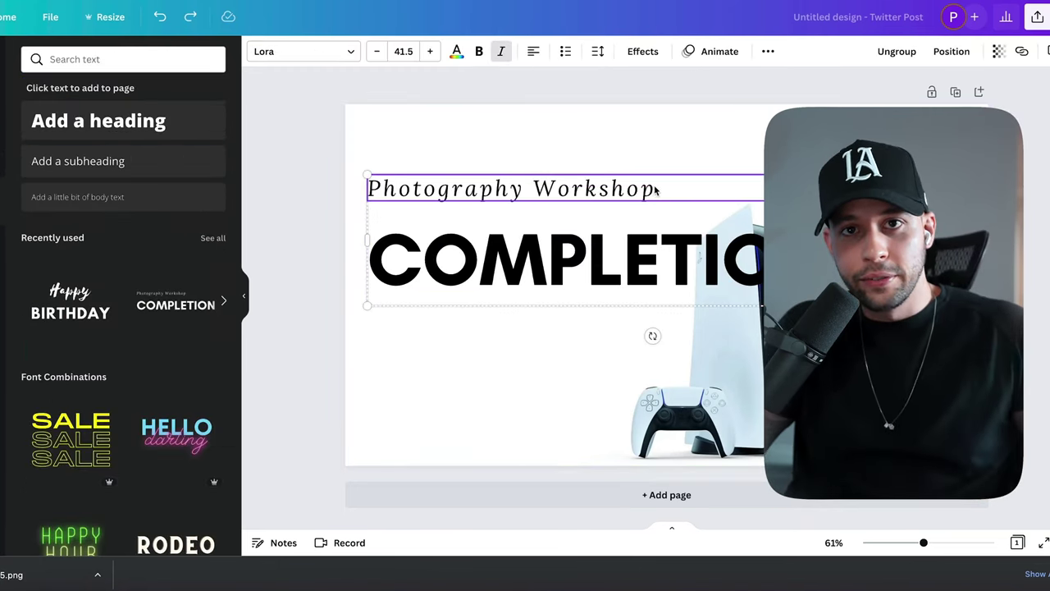
{"action": "double_click", "coordinate": [656, 188]}
{"action": "key", "text": "BackSpace"}
{"action": "key", "text": "Escape"}
{"action": "left_click", "coordinate": [583, 183]}
{"action": "key", "text": "Delete"}
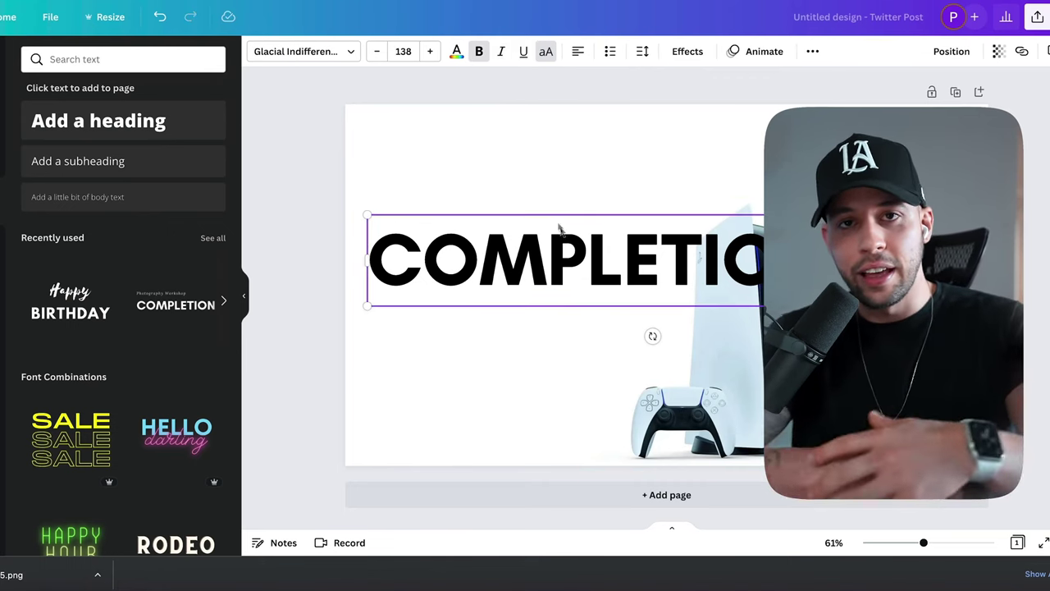
Shrink the COMPLETION heading to size 79.9 in the page's upper left corner and replace its text with "DECEMBER PS5 GIVEAWAY".
{"action": "left_click_drag", "start_coordinate": [561, 228], "coordinate": [537, 132]}
{"action": "double_click", "coordinate": [429, 136]}
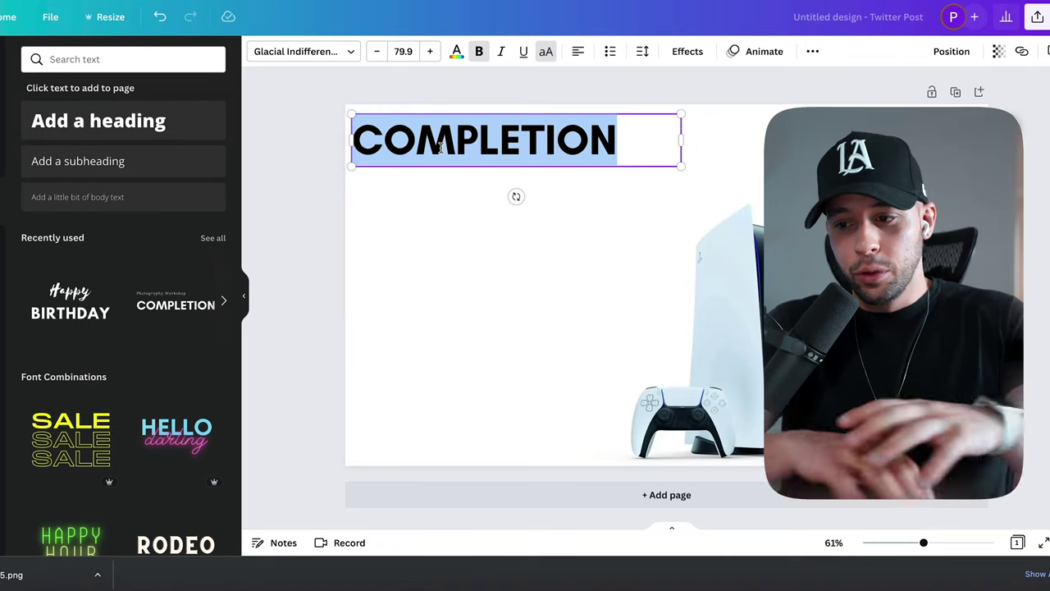
{"action": "type", "text": "DECEMBER "}
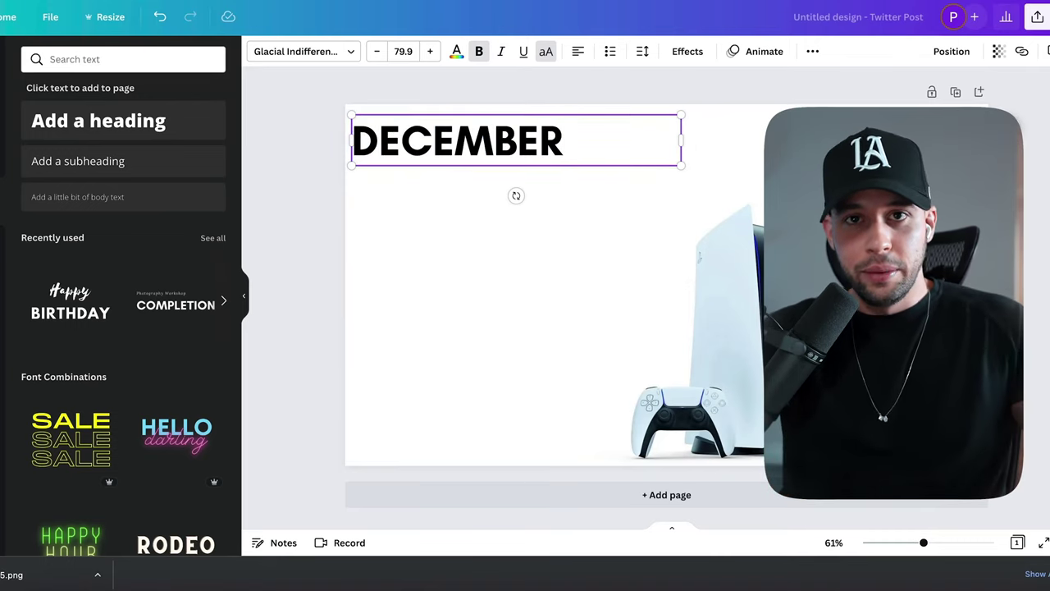
{"action": "type", "text": "PS5"}
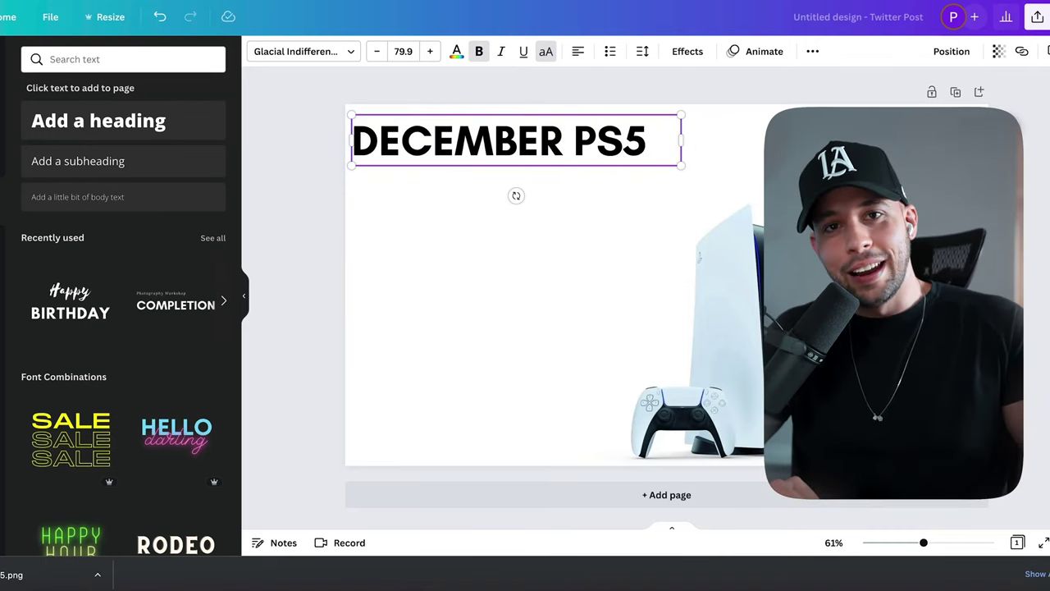
{"action": "type", "text": " GIVEAWAY"}
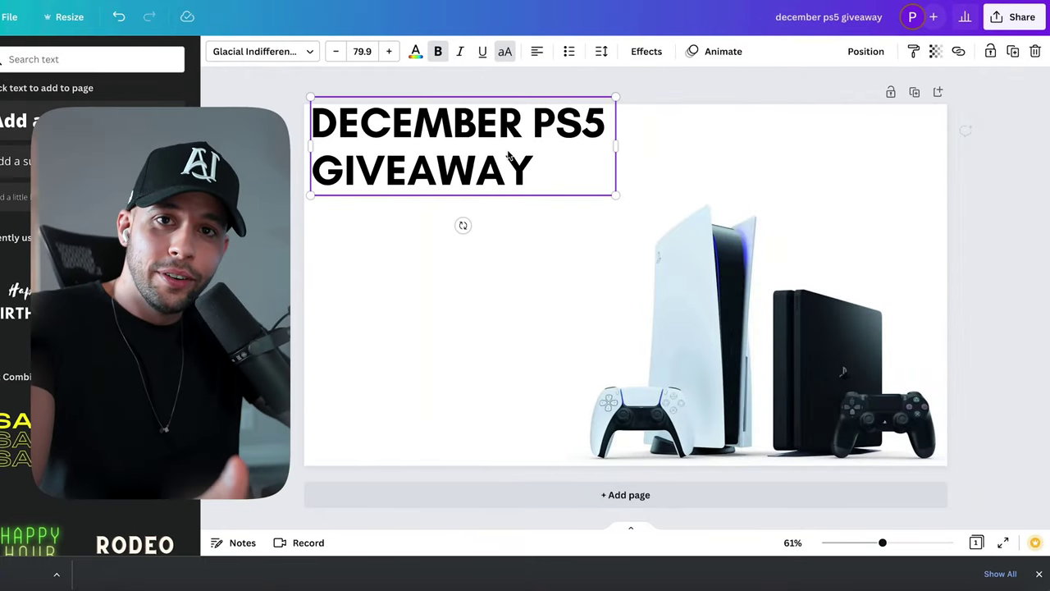
Enlarge the PS5 picture toward the page's upper edge and shift it slightly to fit beside the heading.
{"action": "left_click", "coordinate": [594, 235]}
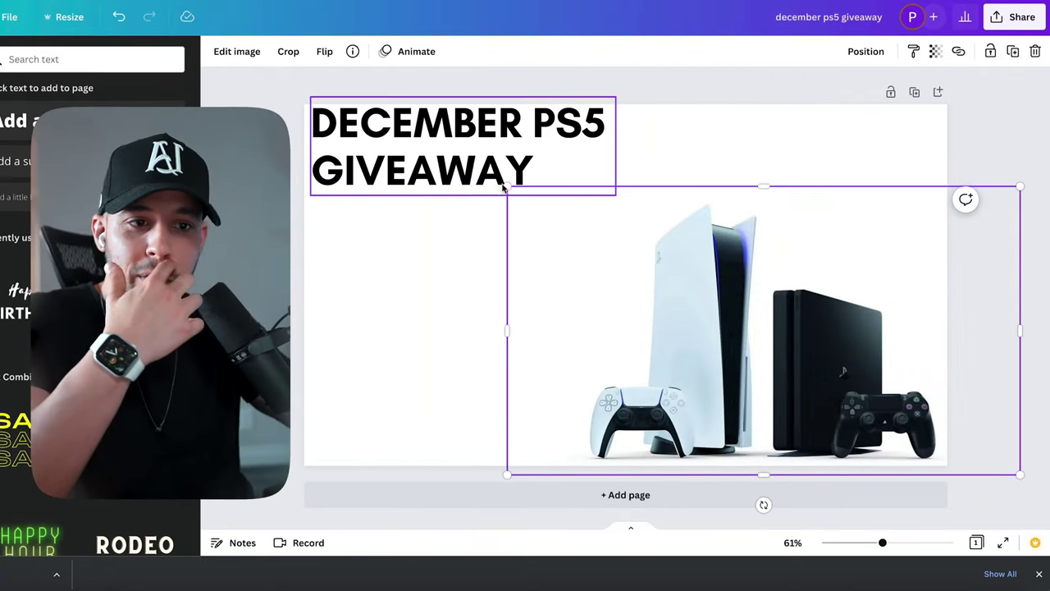
{"action": "left_click_drag", "start_coordinate": [506, 187], "coordinate": [428, 97]}
{"action": "left_click_drag", "start_coordinate": [777, 330], "coordinate": [780, 330]}
{"action": "key", "text": "Escape"}
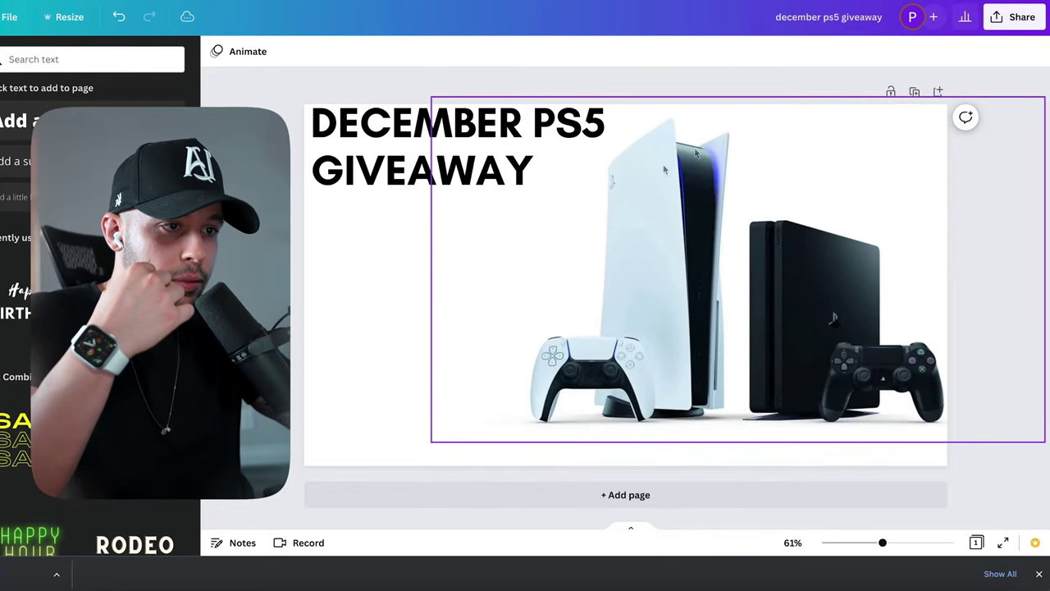